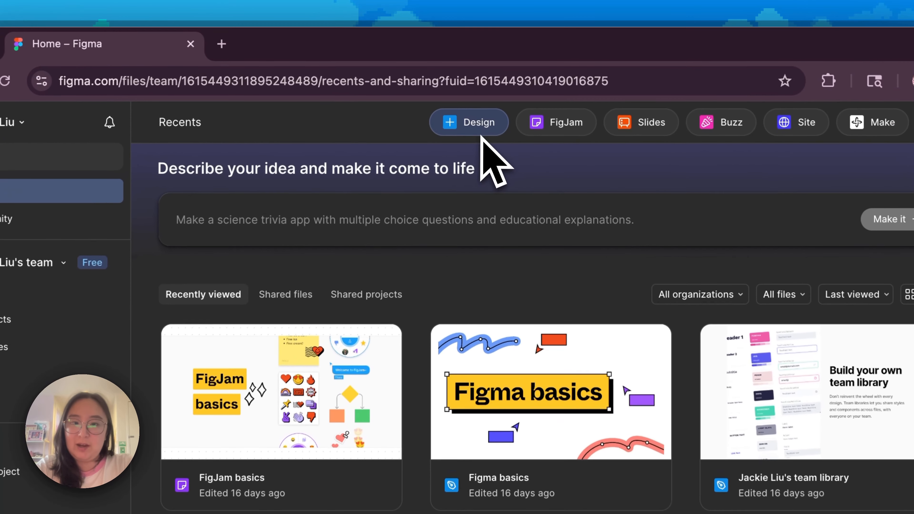
# Create a new design file and rename it Trading Card
pyautogui.click(474, 95)
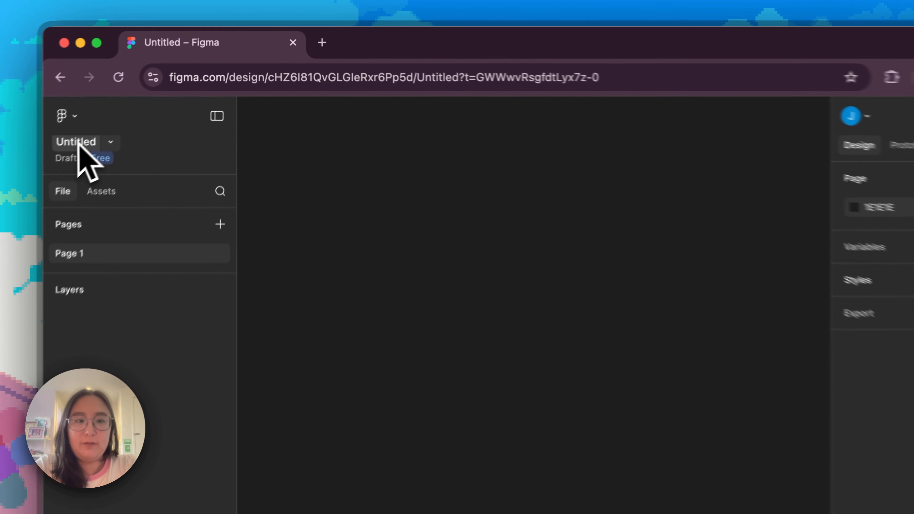
pyautogui.doubleClick(133, 106)
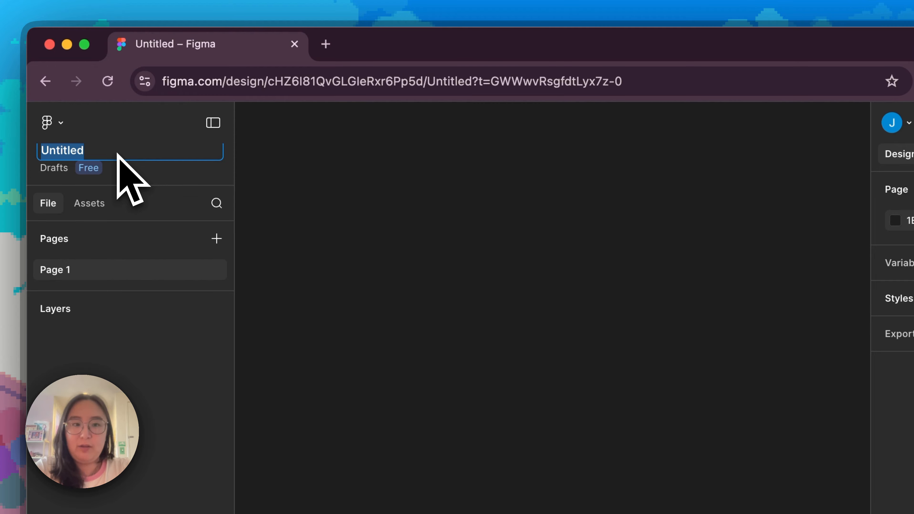
pyautogui.write('Tradin')
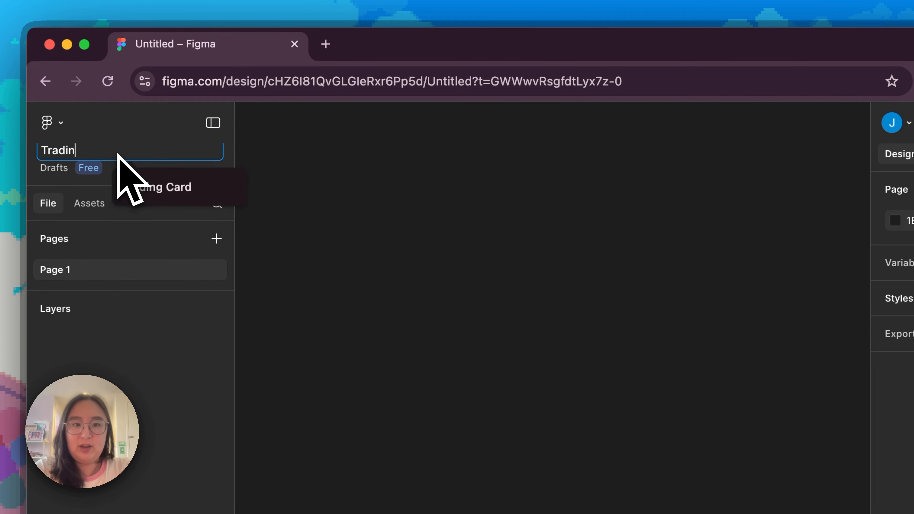
pyautogui.write('g Card')
pyautogui.press('Return')
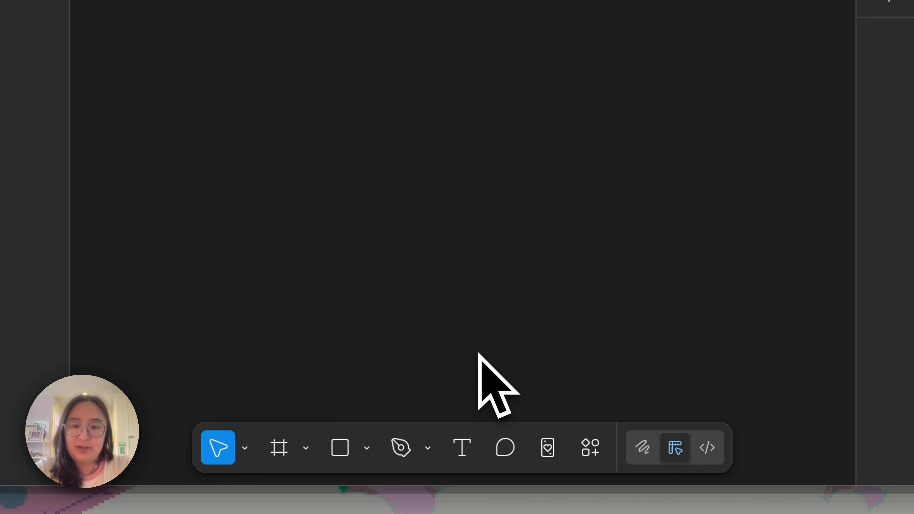
# Draw a frame of about 322 × 290 on the empty canvas
pyautogui.click(283, 457)
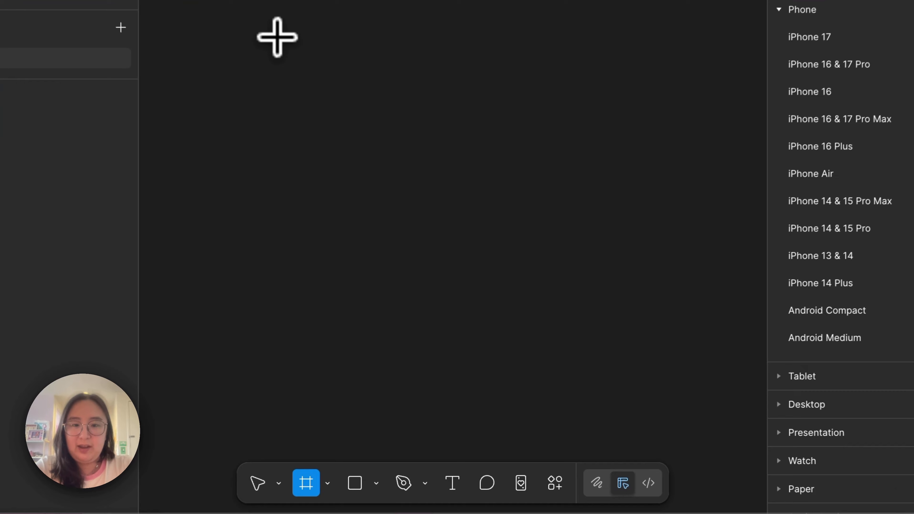
pyautogui.moveTo(350, 173); pyautogui.dragTo(505, 328)
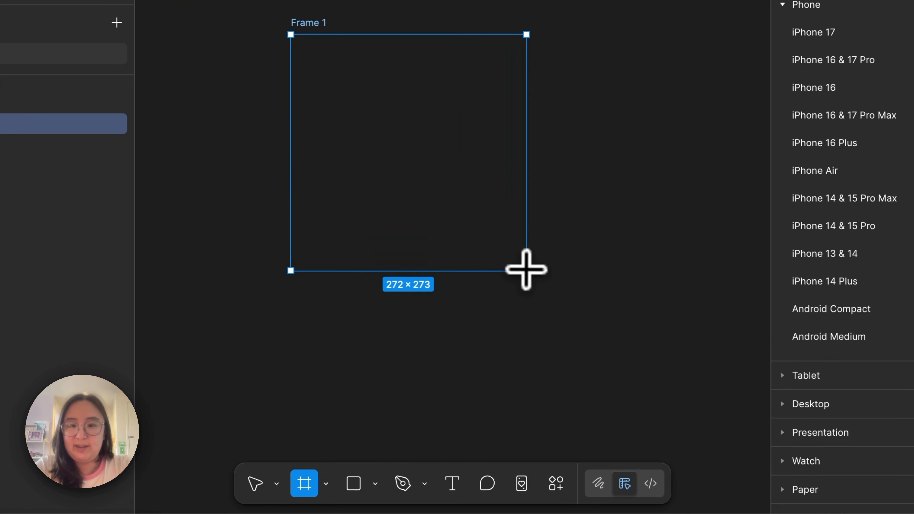
pyautogui.moveTo(526, 269); pyautogui.dragTo(568, 285)
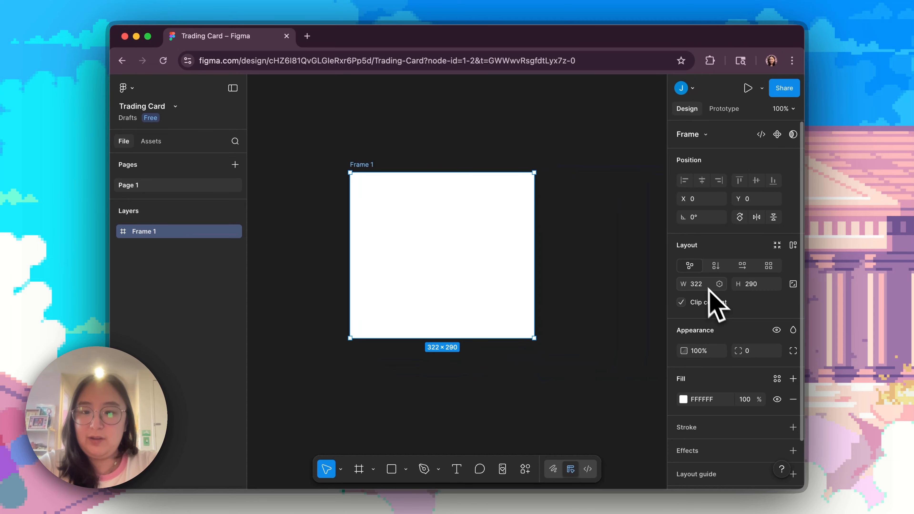
# Set the frame's width to 600 and its height to 800
pyautogui.scroll(-2, 747, 303)
pyautogui.scroll(2, 748, 304)
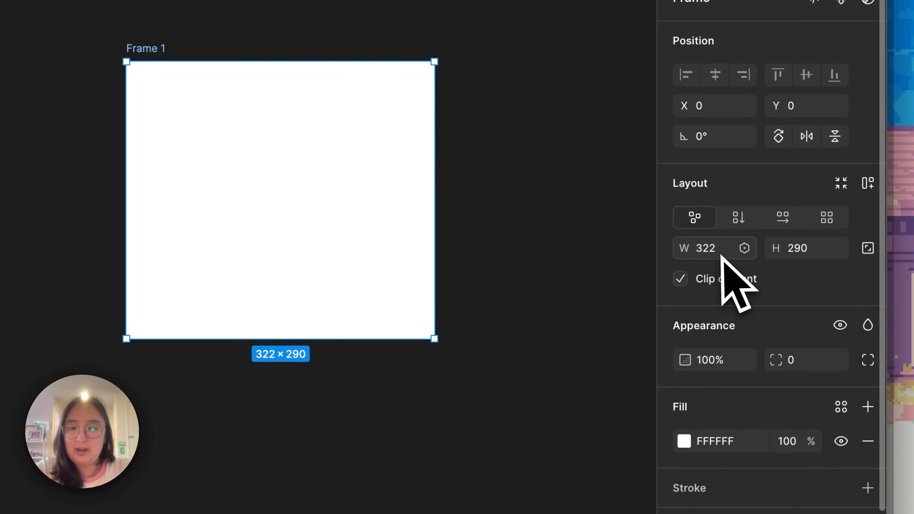
pyautogui.click(700, 287)
pyautogui.click(792, 250)
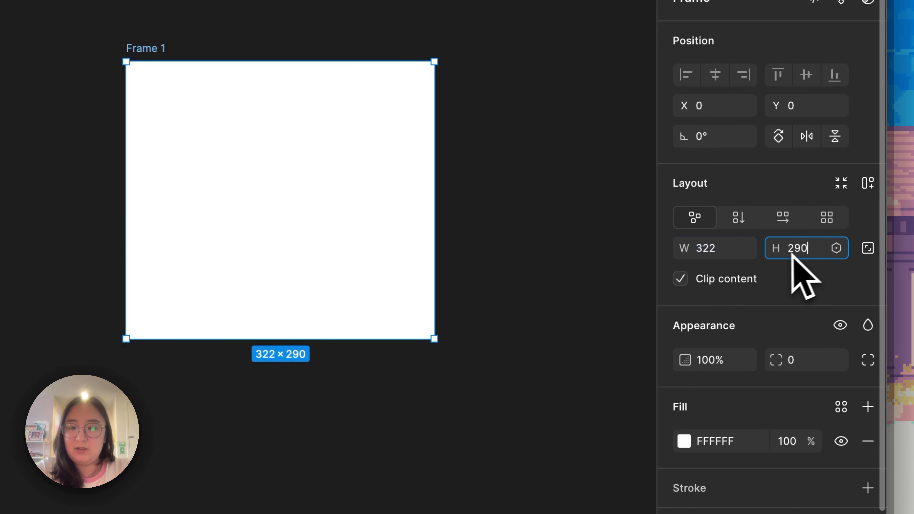
pyautogui.click(674, 243)
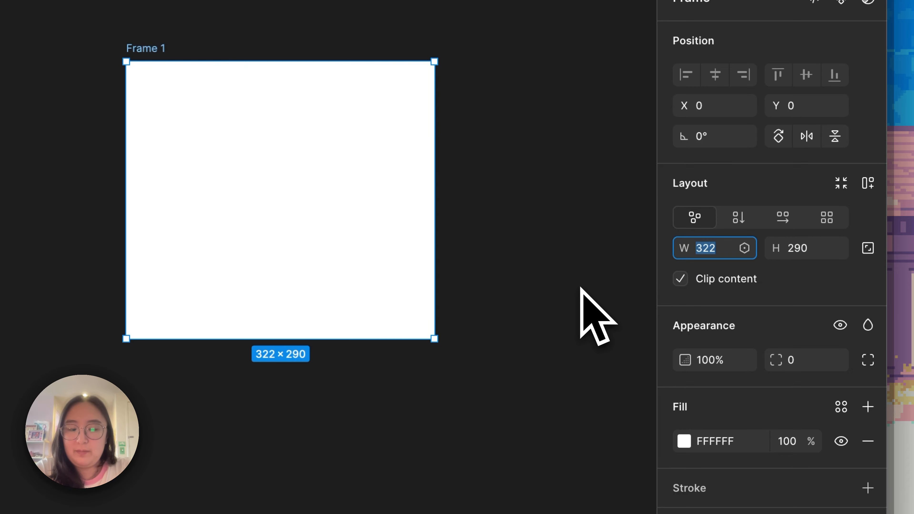
pyautogui.write('00')
pyautogui.press('Tab')
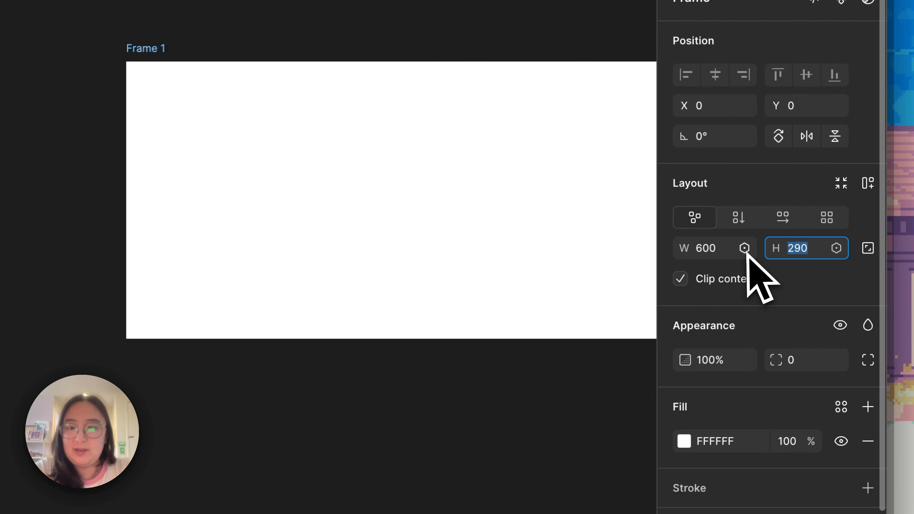
pyautogui.write('800')
pyautogui.press('Return')
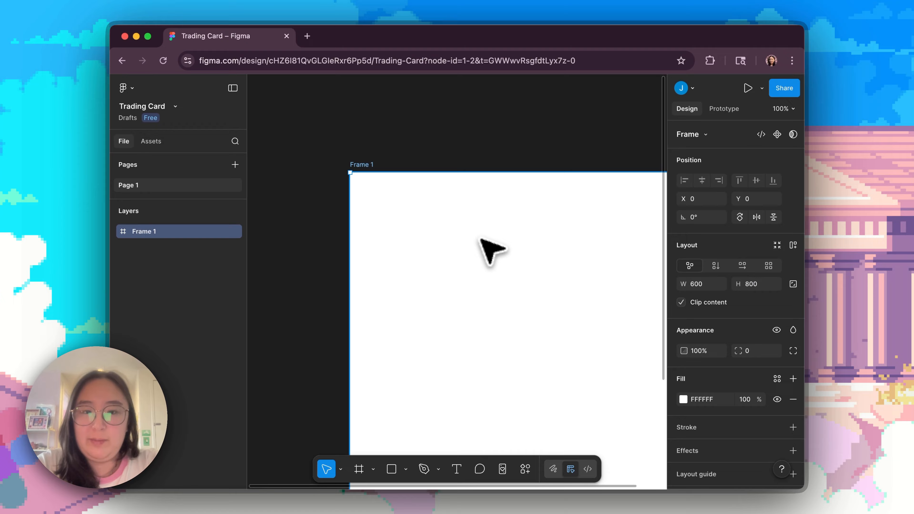
pyautogui.hscroll(2, 492, 252)
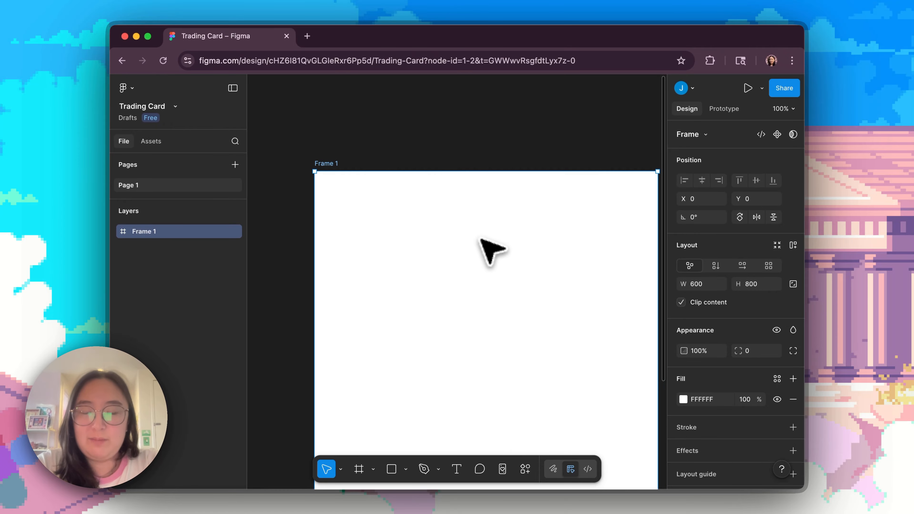
pyautogui.hotkey('shift', '1')
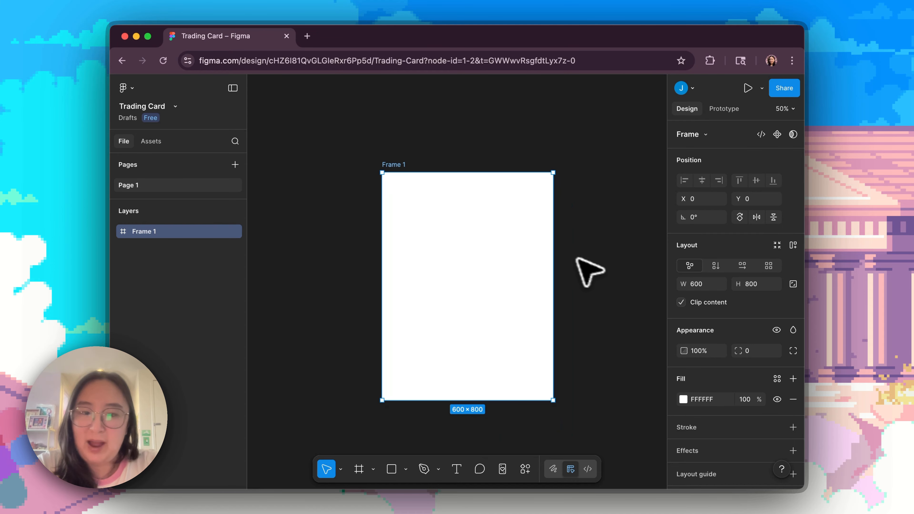
# Move the 600 × 800 frame slightly on the canvas, to about X 6, Y -11, and deselect it
pyautogui.click(586, 281)
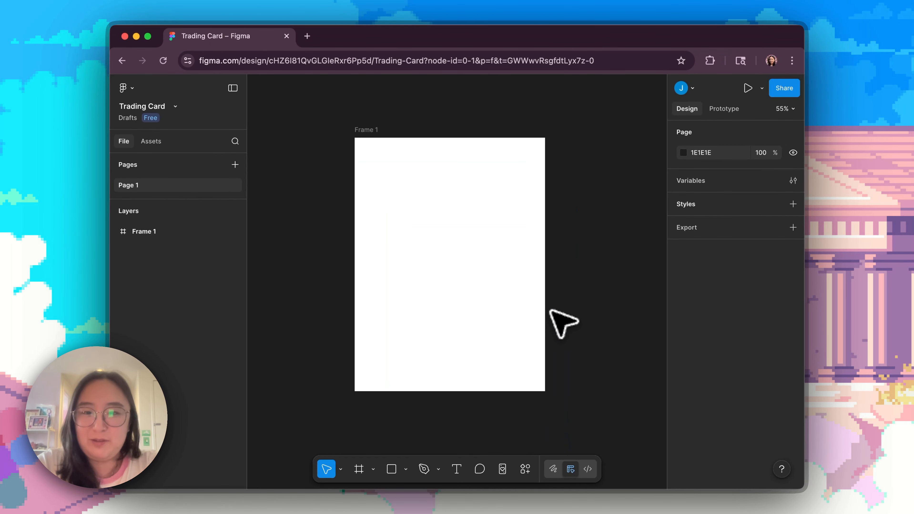
pyautogui.hotkey('shift', '1')
pyautogui.click(362, 110)
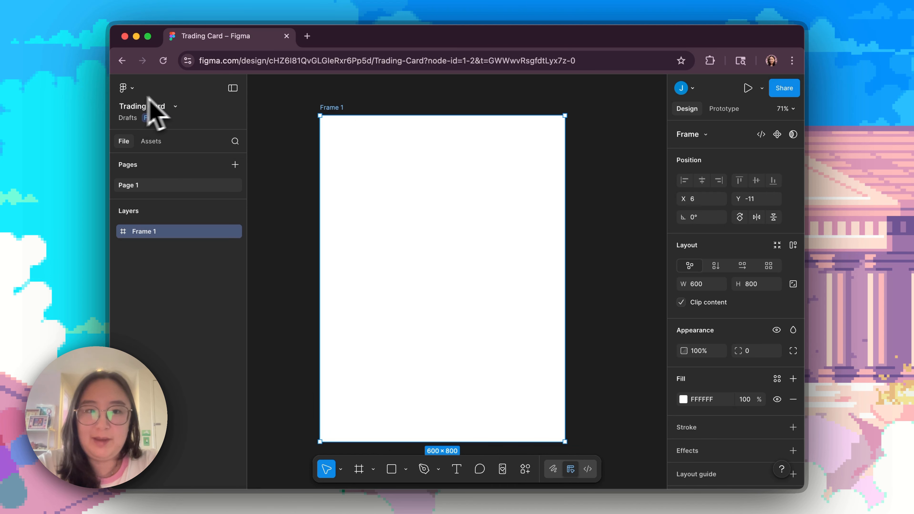
pyautogui.click(310, 198)
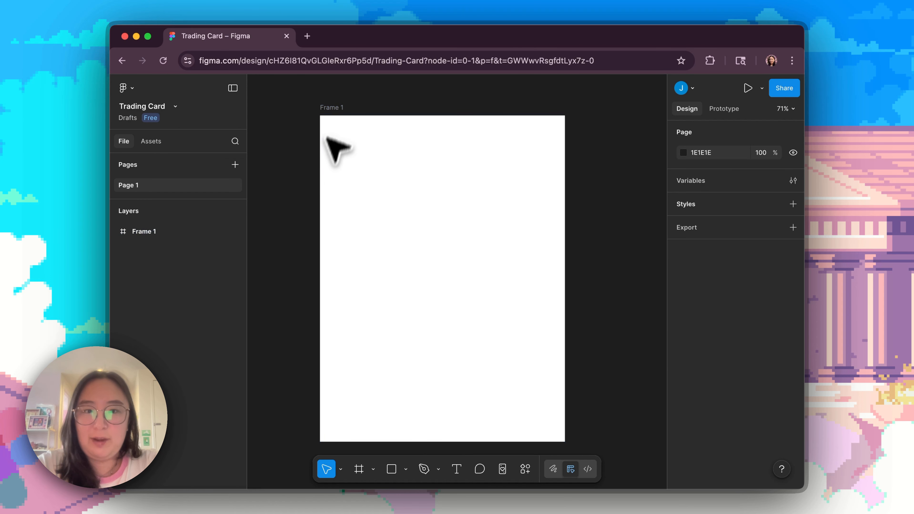
pyautogui.click(334, 121)
pyautogui.scroll(-2, 397, 198)
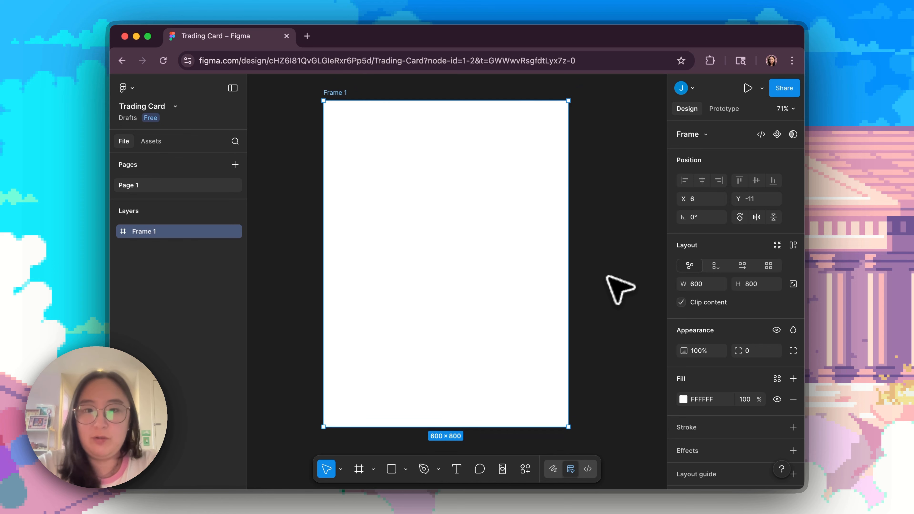
pyautogui.click(610, 286)
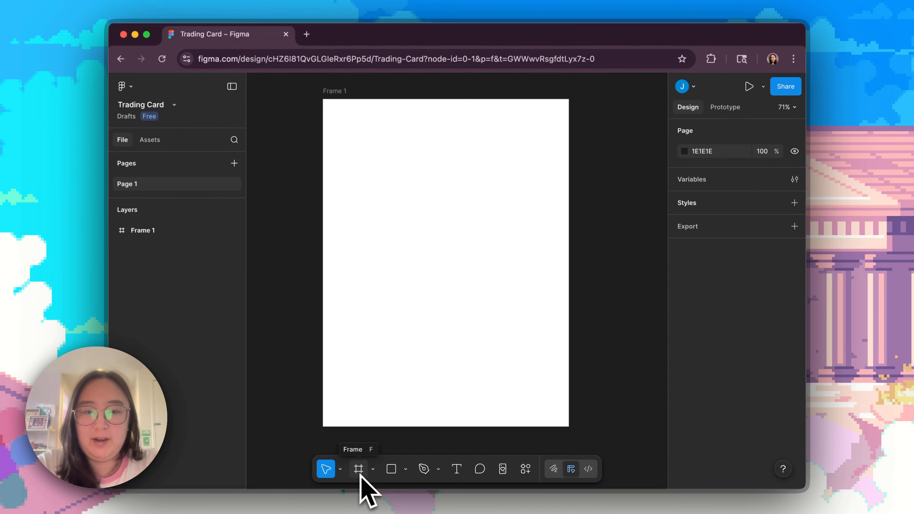
# Draw a second frame of about 442 × 647 nested inside the 600 × 800 frame
pyautogui.press('f')
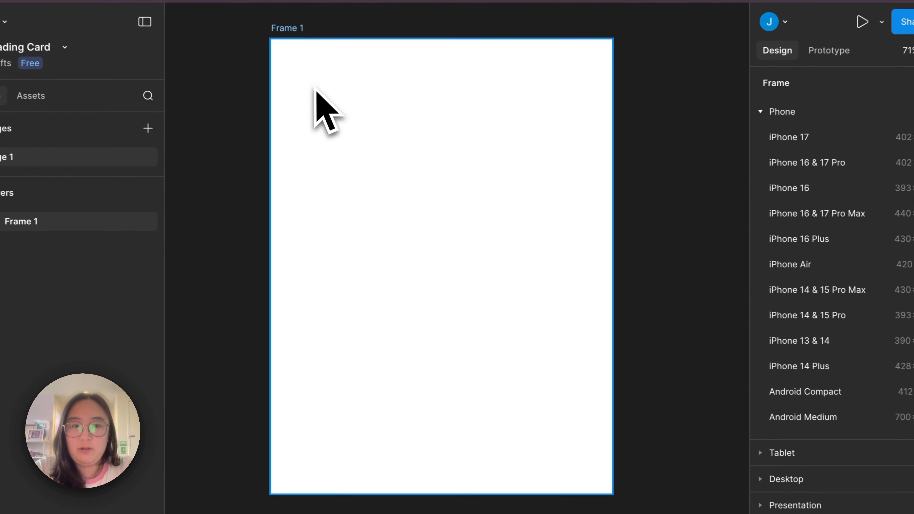
pyautogui.moveTo(354, 134); pyautogui.dragTo(526, 395)
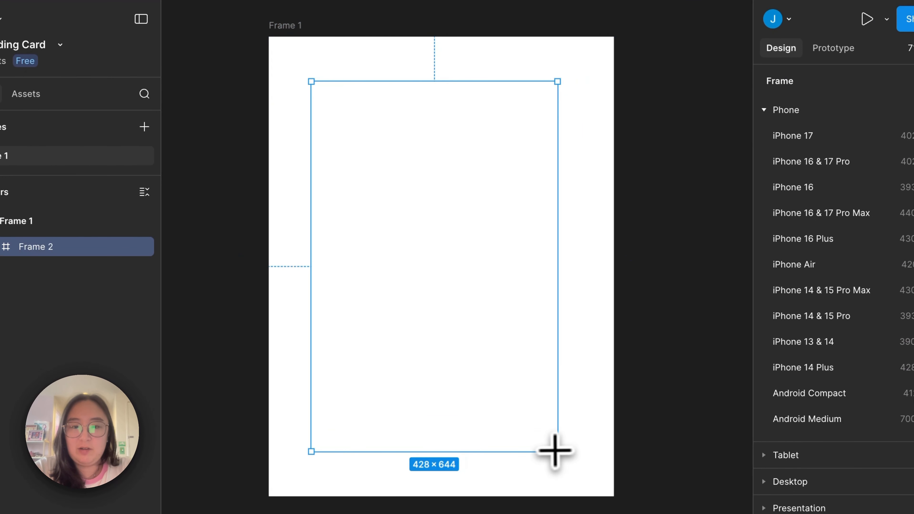
pyautogui.moveTo(555, 451); pyautogui.dragTo(563, 453)
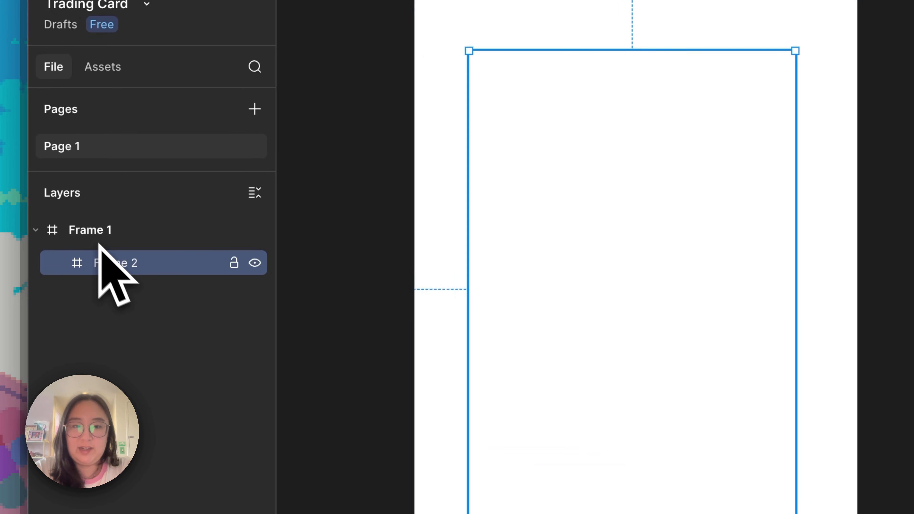
# Collapse and expand Frame 1 in the layer list to examine how the second frame is nested in it
pyautogui.click(36, 231)
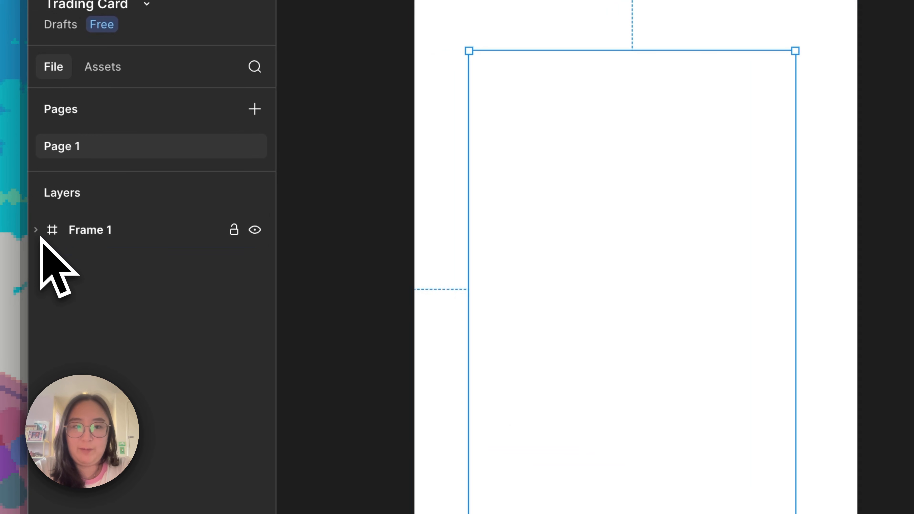
pyautogui.click(35, 233)
pyautogui.click(35, 235)
pyautogui.click(35, 234)
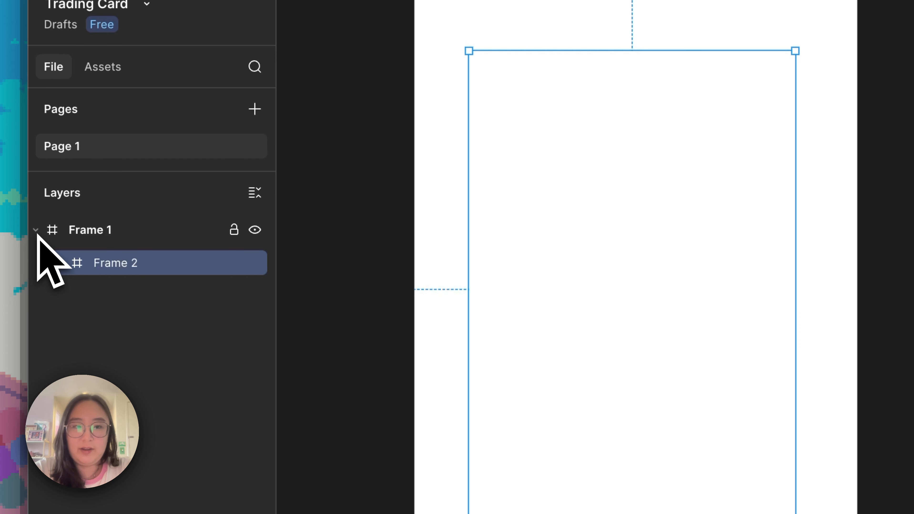
pyautogui.click(37, 233)
pyautogui.click(37, 234)
pyautogui.click(38, 234)
pyautogui.click(38, 236)
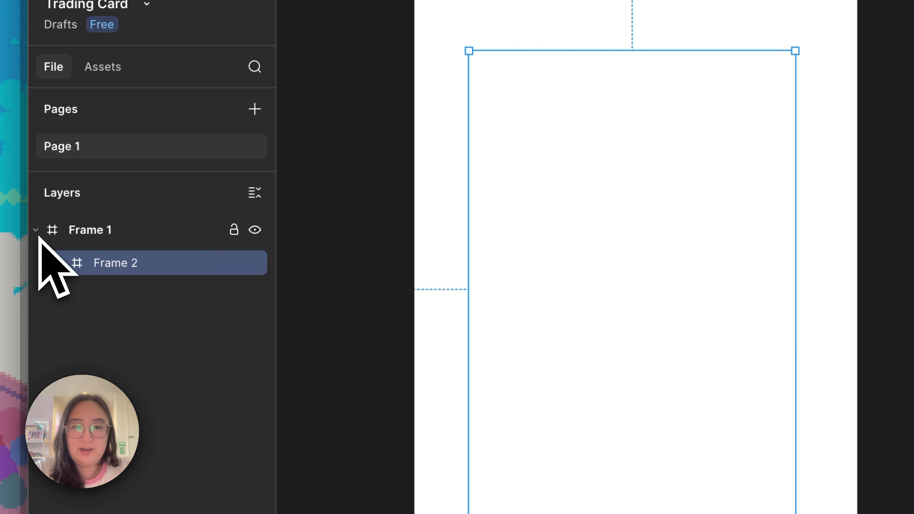
pyautogui.click(38, 236)
pyautogui.click(39, 236)
pyautogui.click(38, 236)
pyautogui.click(38, 236)
pyautogui.click(843, 166)
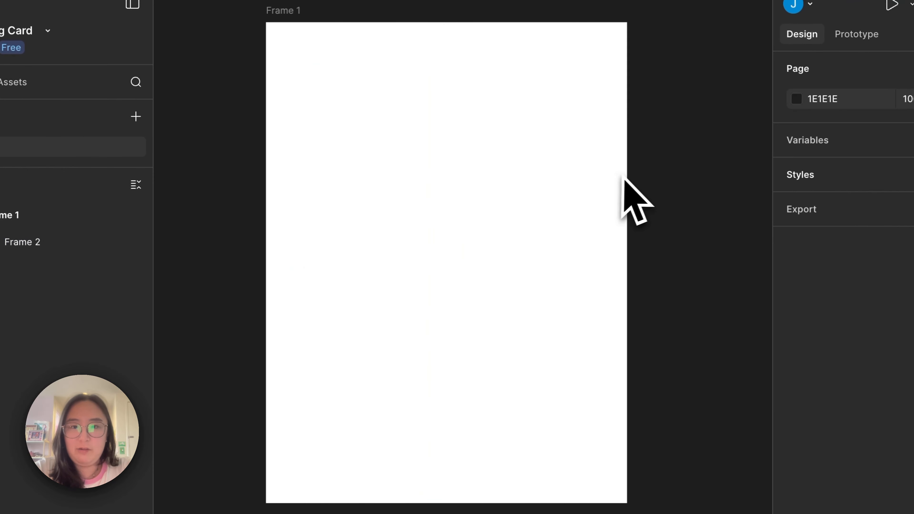
# Add a solid grey fill, 8C8C8C, to the inner frame
pyautogui.click(562, 204)
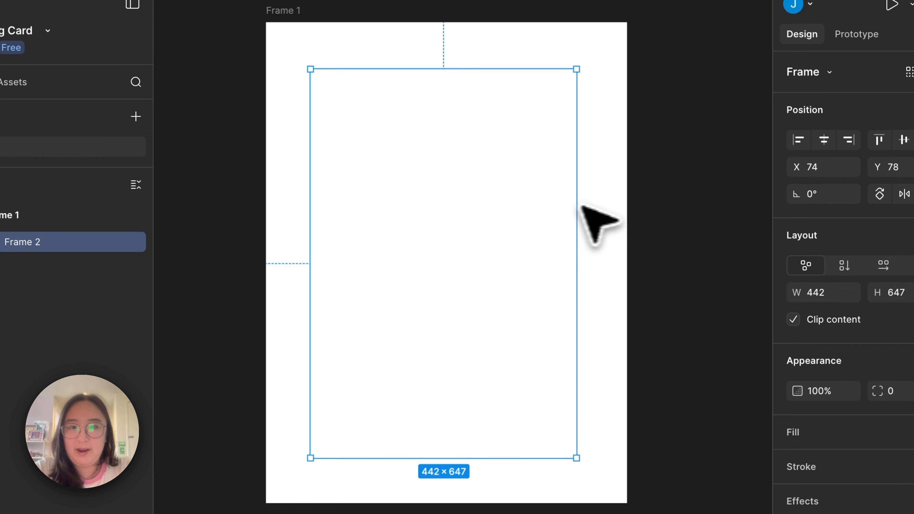
pyautogui.click(612, 204)
pyautogui.click(514, 209)
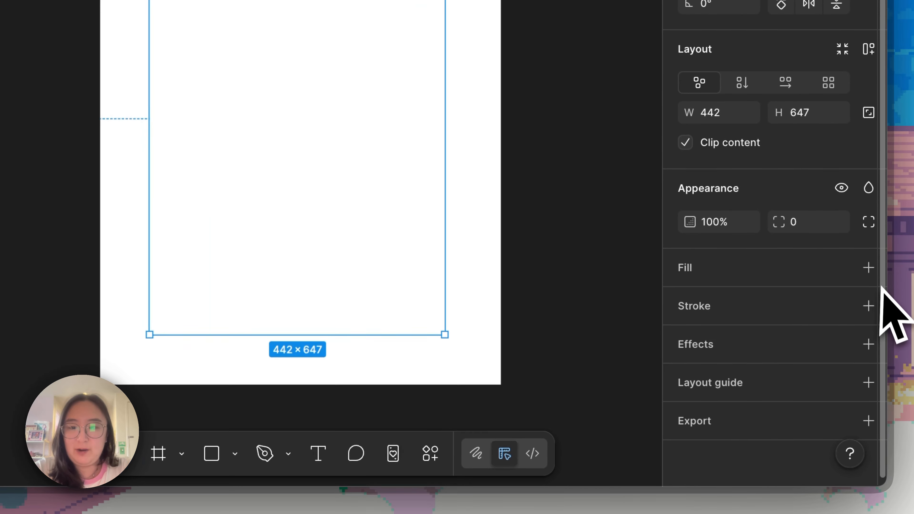
pyautogui.click(869, 269)
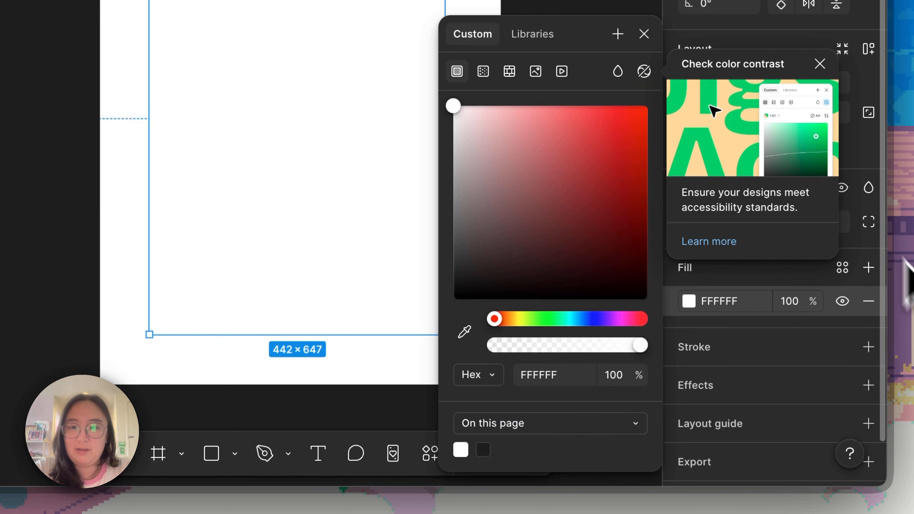
pyautogui.click(822, 67)
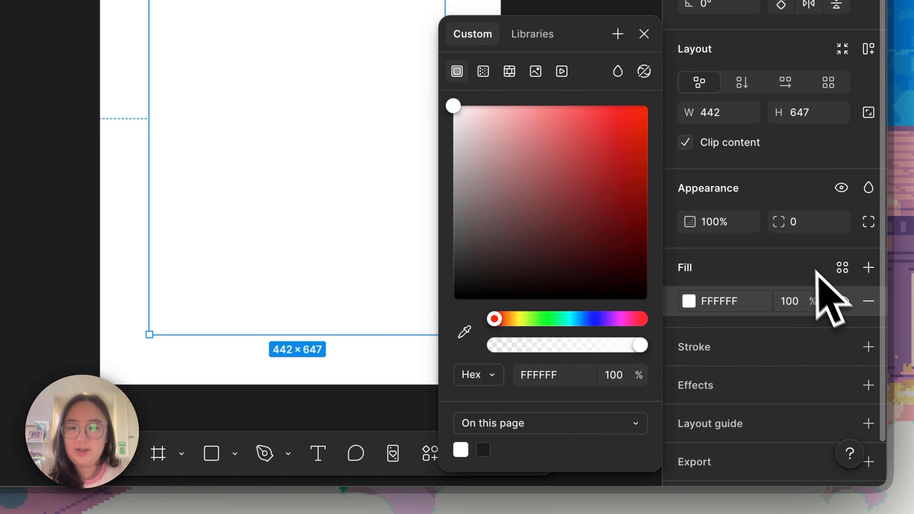
pyautogui.scroll(-2, 818, 281)
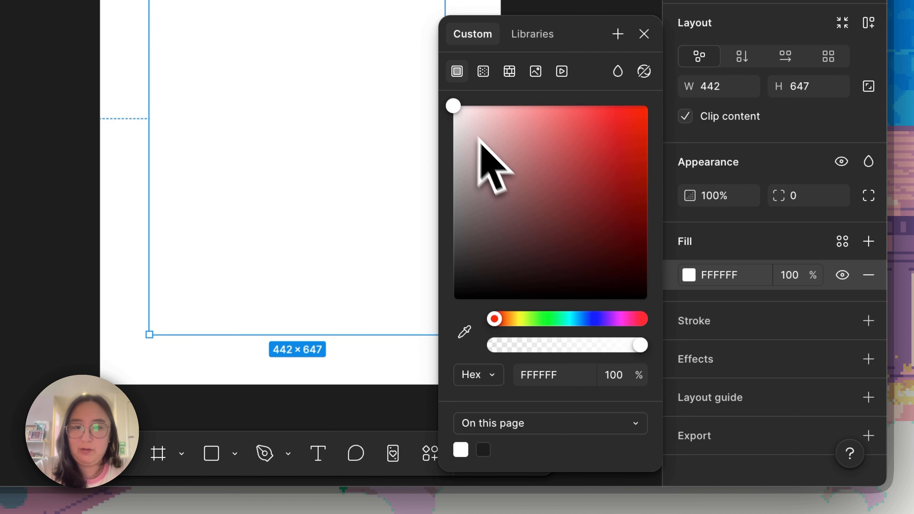
pyautogui.moveTo(458, 112); pyautogui.dragTo(379, 231)
pyautogui.click(273, 381)
pyautogui.scroll(-3, 273, 381)
pyautogui.click(278, 46)
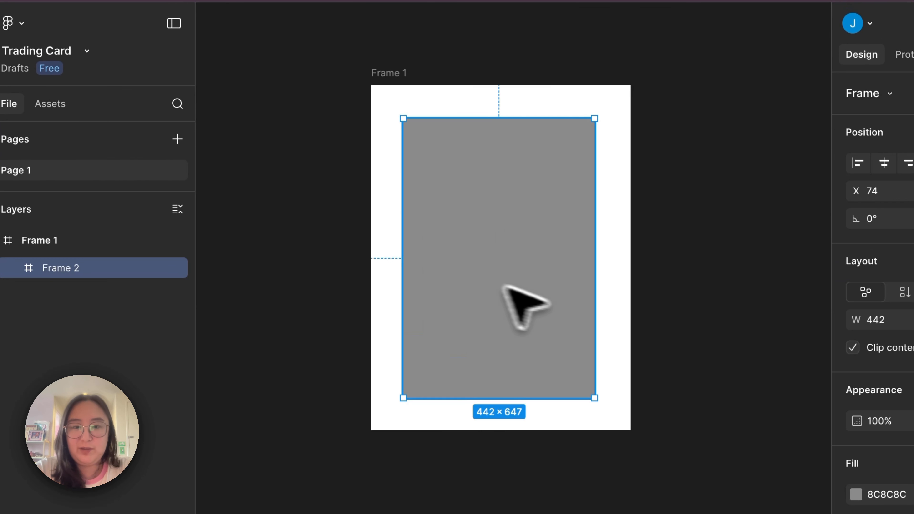
# Centre the grey inner frame within the outer frame, at X 79
pyautogui.click(405, 101)
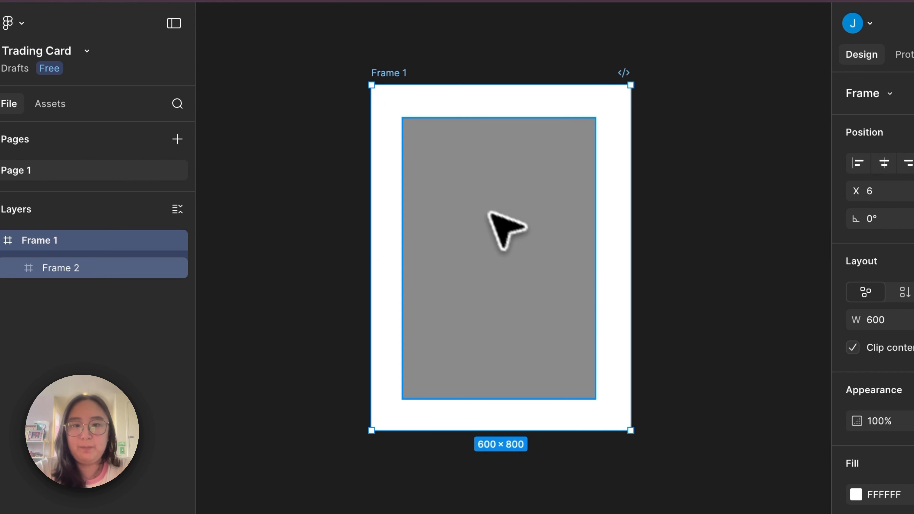
pyautogui.click(510, 241)
pyautogui.moveTo(510, 241); pyautogui.dragTo(518, 247)
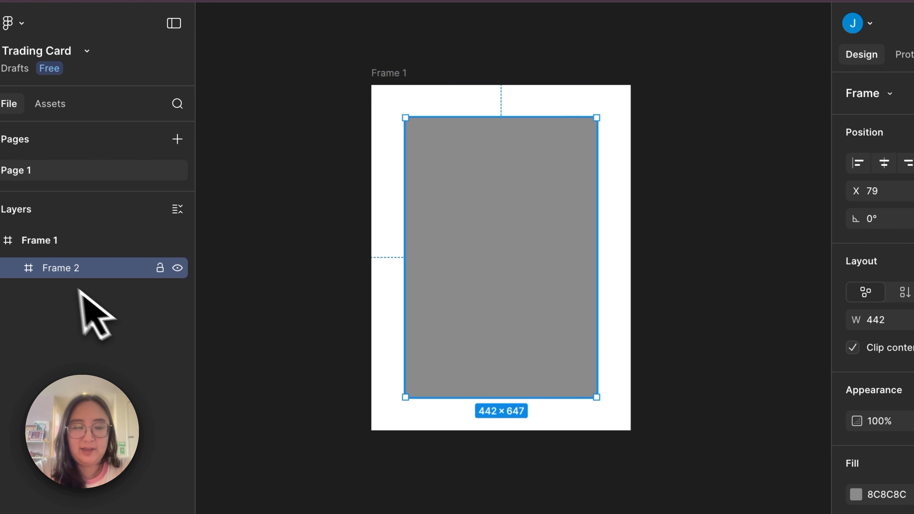
# Rename the outer frame as Background and the nested grey frame as Card base
pyautogui.doubleClick(61, 270)
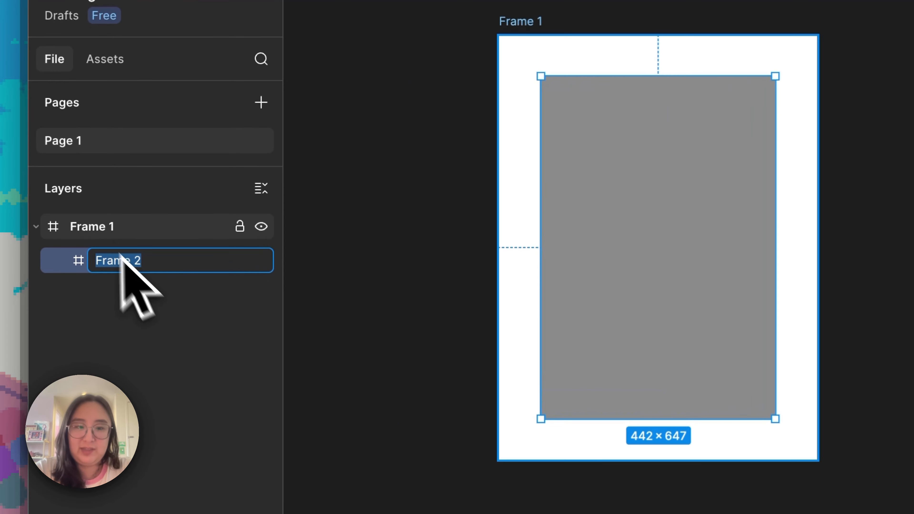
pyautogui.doubleClick(96, 233)
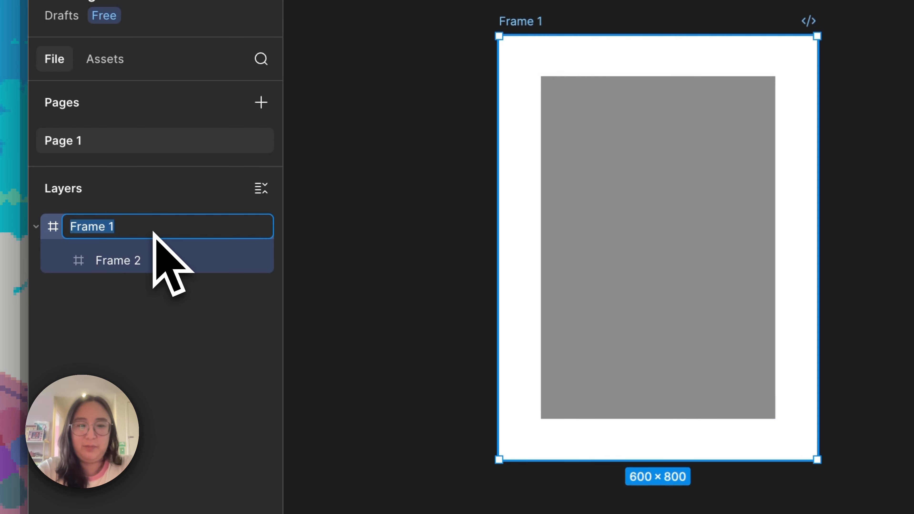
pyautogui.press('Return')
pyautogui.doubleClick(139, 262)
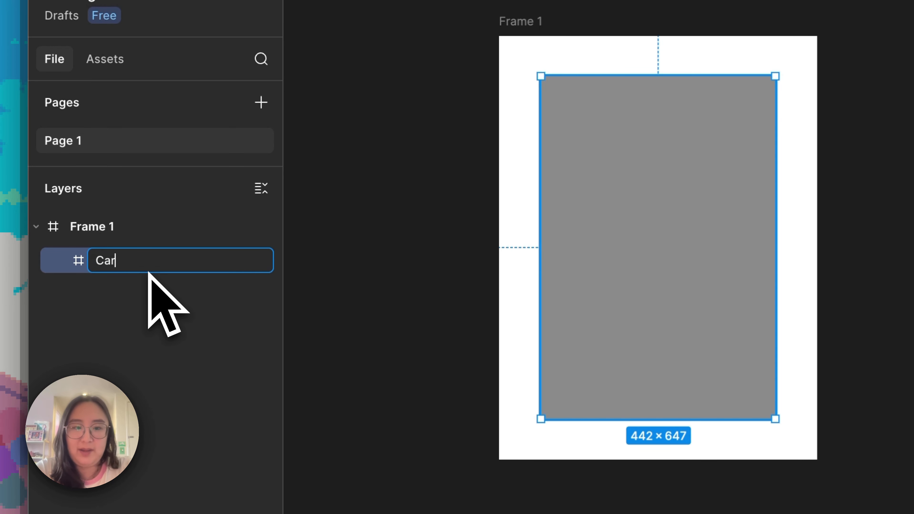
pyautogui.doubleClick(94, 227)
pyautogui.write('Backgroun')
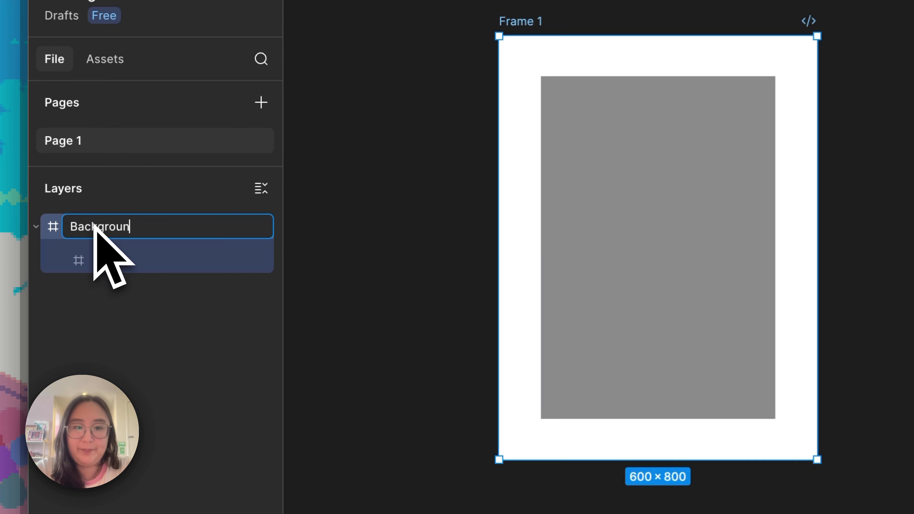
pyautogui.write('d')
pyautogui.doubleClick(134, 265)
pyautogui.write('Card')
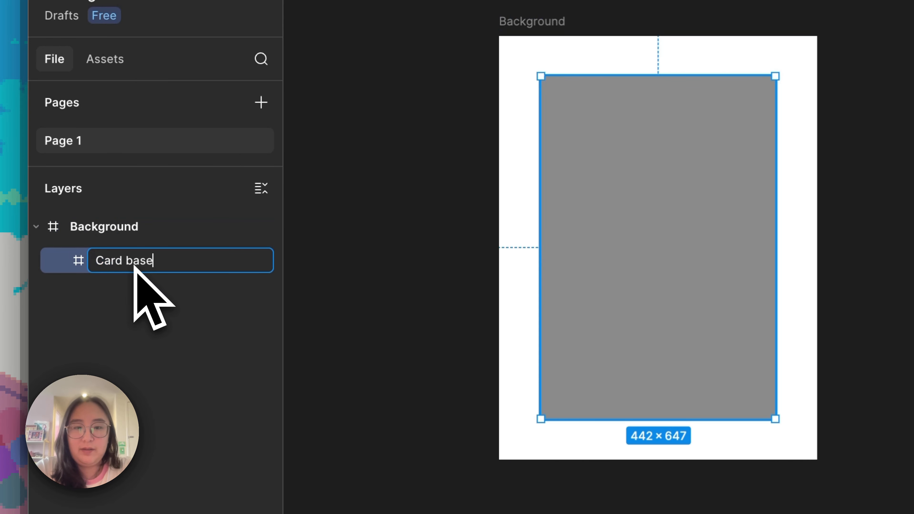
pyautogui.press('Return')
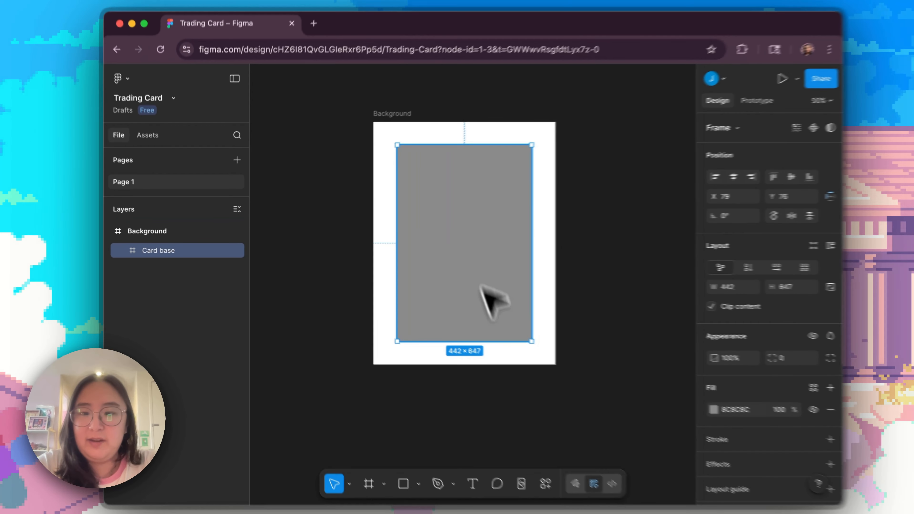
# Resize the Card base frame freehand to about 456 × 638
pyautogui.click(764, 423)
pyautogui.click(701, 309)
pyautogui.moveTo(511, 246)
pyautogui.mouseDown()
pyautogui.moveTo(548, 245)
pyautogui.moveTo(432, 241)
pyautogui.moveTo(515, 258)
pyautogui.mouseUp()
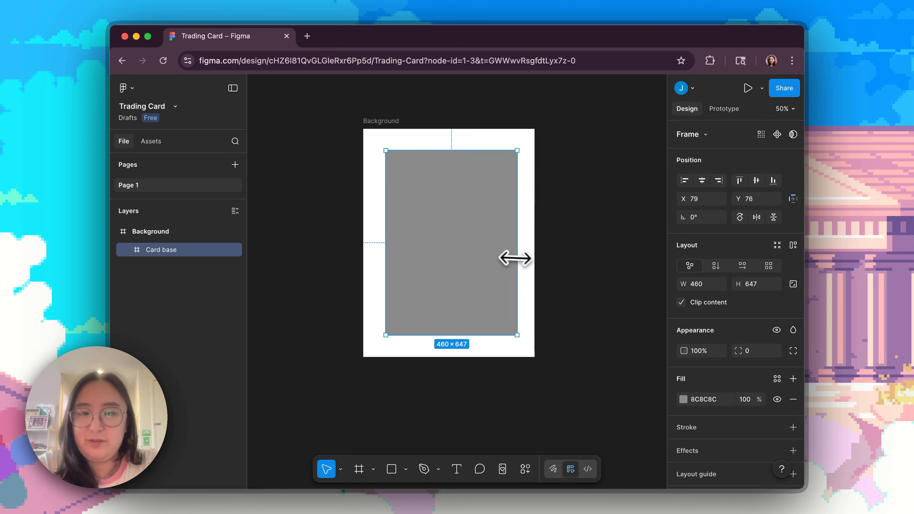
pyautogui.moveTo(472, 337)
pyautogui.mouseDown()
pyautogui.moveTo(471, 234)
pyautogui.moveTo(486, 333)
pyautogui.mouseUp()
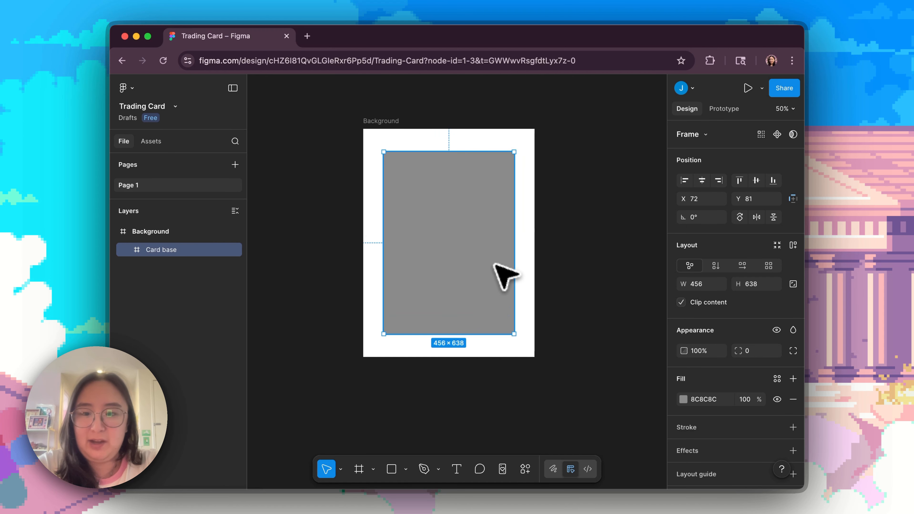
# Set the Card base frame to 450 × 600 and centre it within Background at X 75, Y 100
pyautogui.click(706, 287)
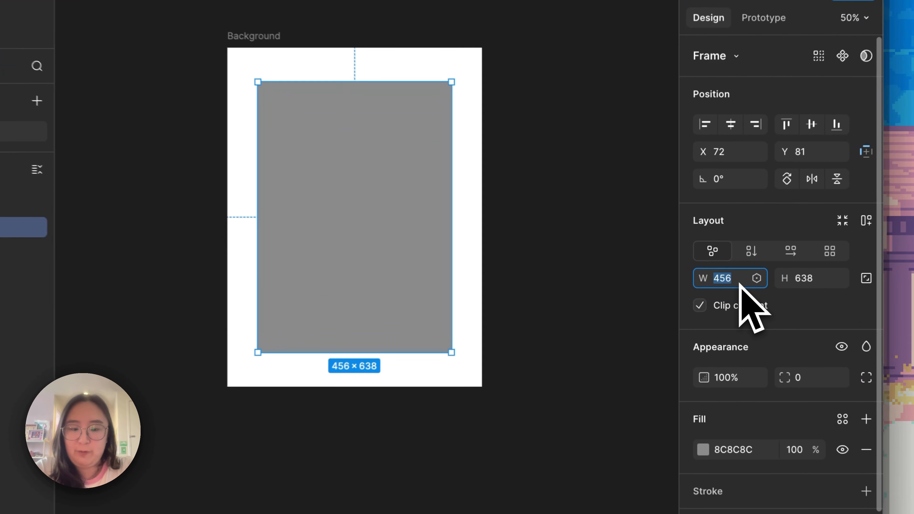
pyautogui.write('450')
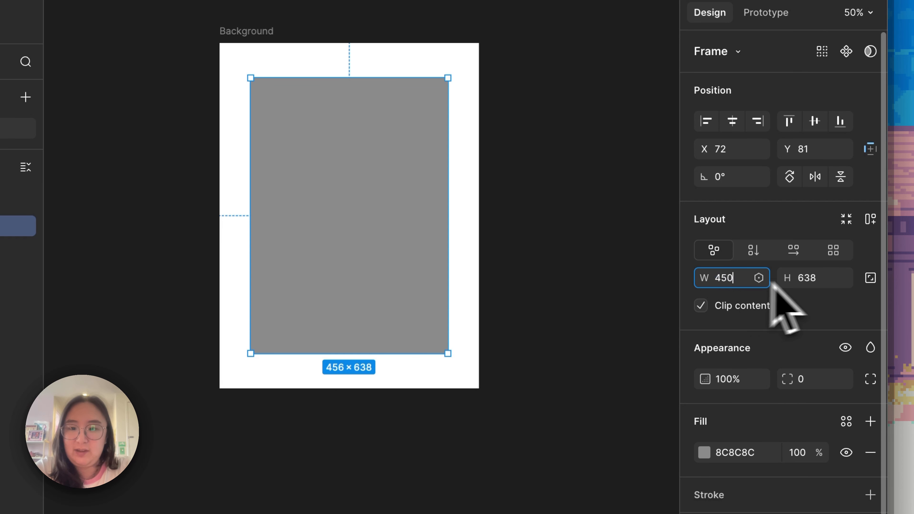
pyautogui.click(815, 280)
pyautogui.write('600')
pyautogui.press('Return')
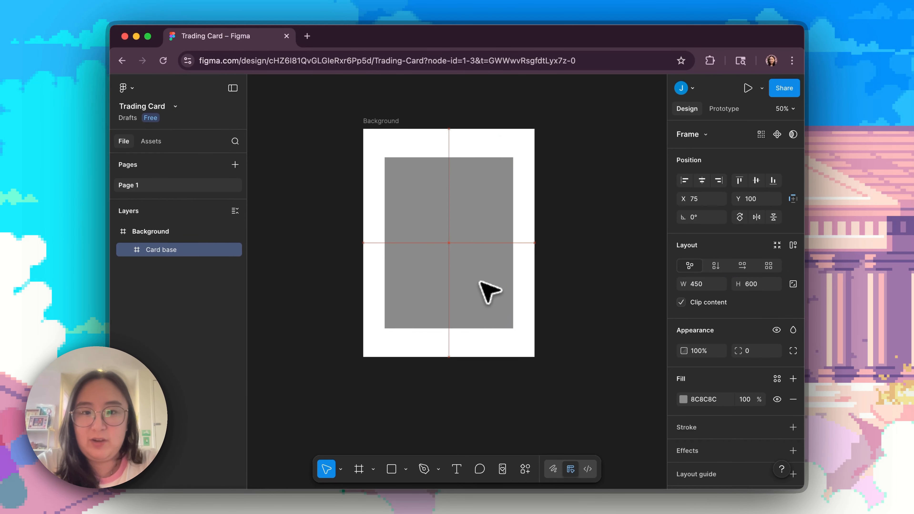
pyautogui.moveTo(479, 282); pyautogui.dragTo(480, 282)
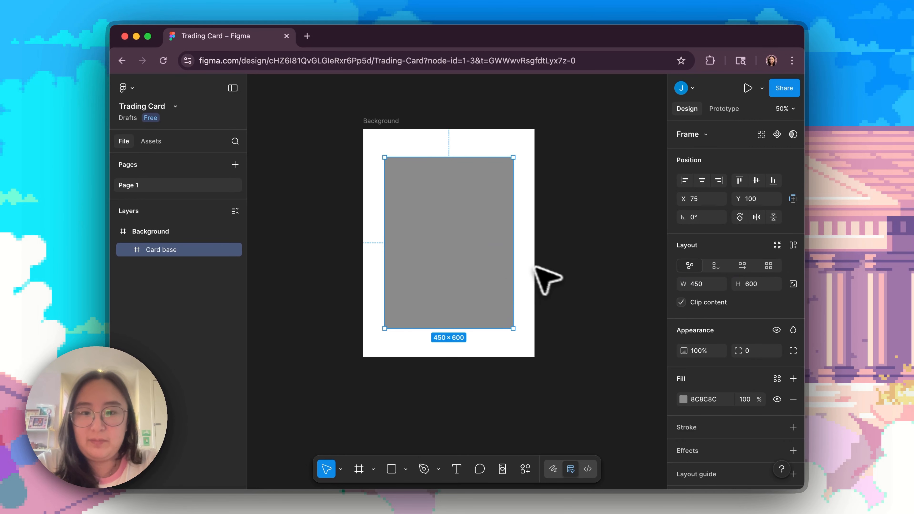
# Change the Card base frame's fill from grey to a pale yellow, FFE59E
pyautogui.scroll(1, 568, 306)
pyautogui.scroll(-1, 732, 382)
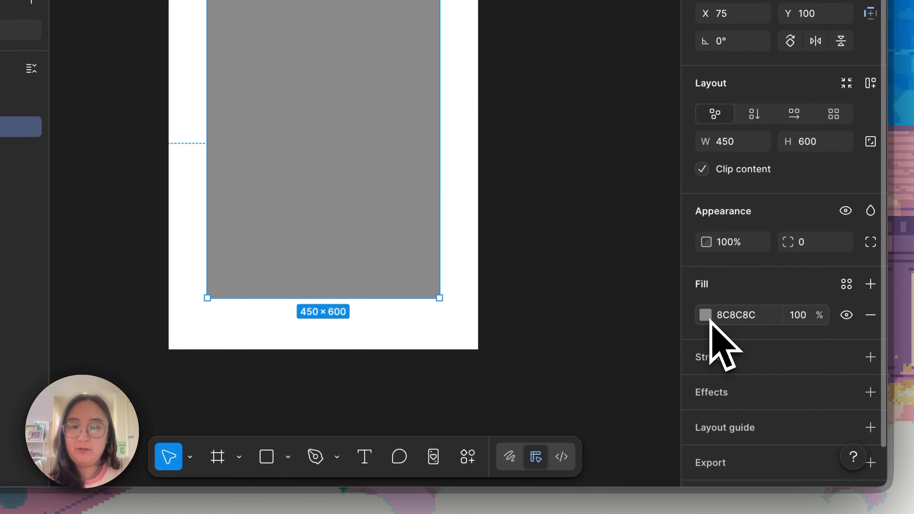
pyautogui.click(683, 376)
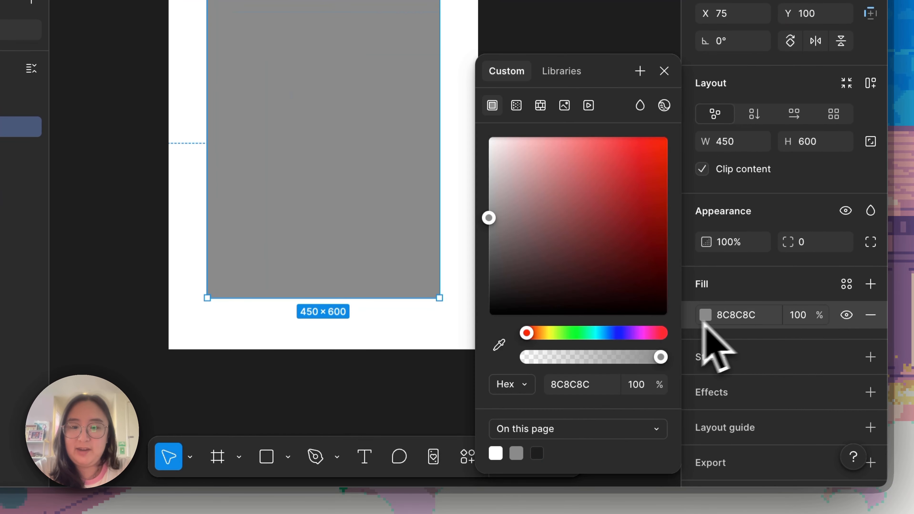
pyautogui.click(550, 335)
pyautogui.moveTo(552, 232); pyautogui.dragTo(552, 139)
pyautogui.moveTo(550, 333); pyautogui.dragTo(543, 333)
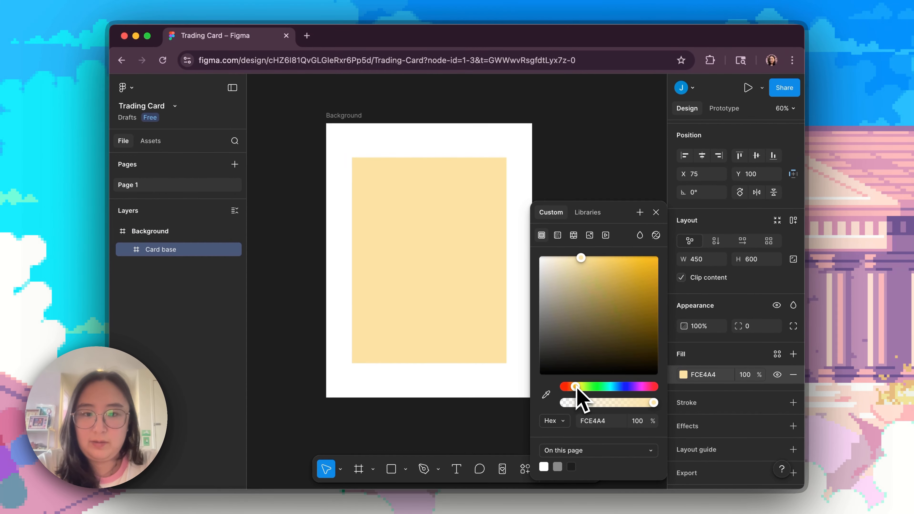
pyautogui.click(555, 155)
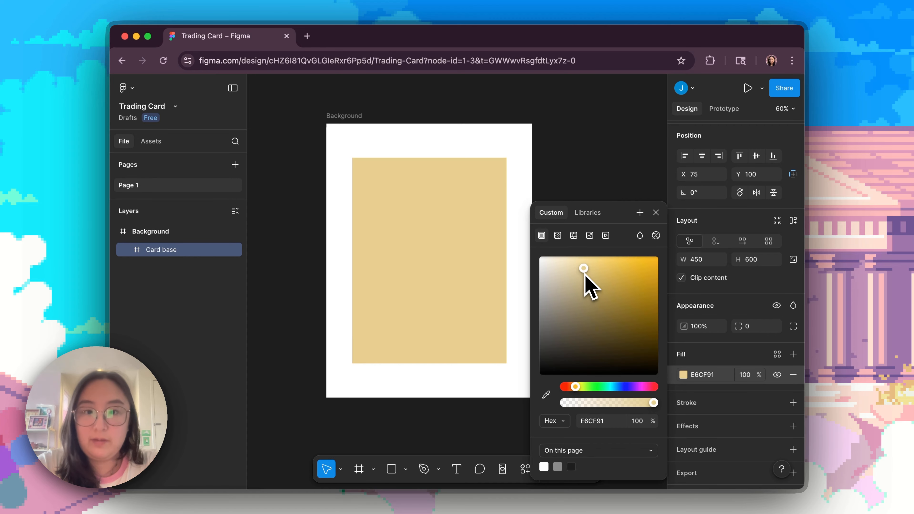
pyautogui.moveTo(584, 274); pyautogui.dragTo(586, 239)
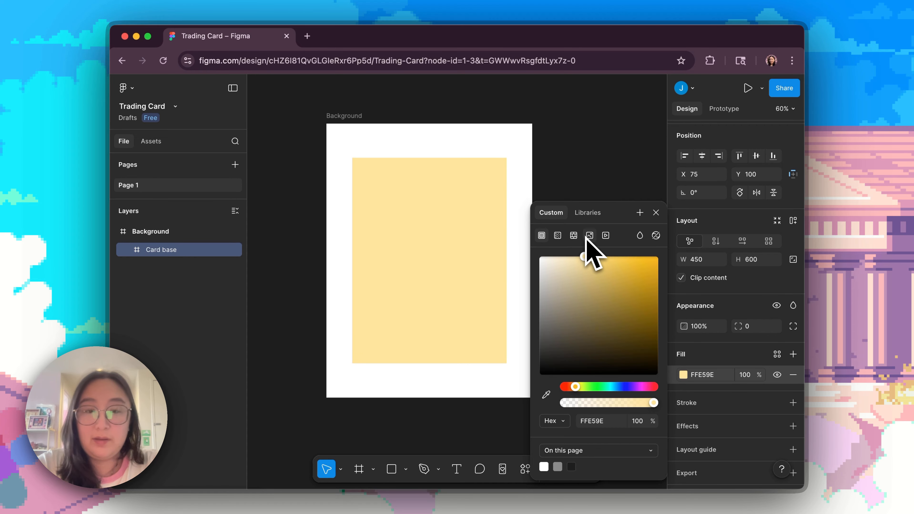
pyautogui.click(596, 153)
# Copy the baby duck GIF from another window and paste it onto the canvas outside the Background frame
pyautogui.press('super+Tab')
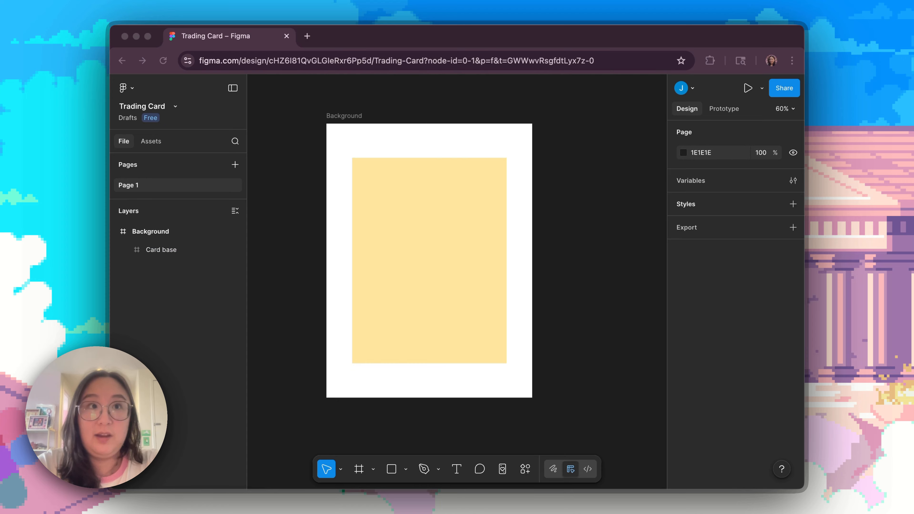
pyautogui.press('super+c')
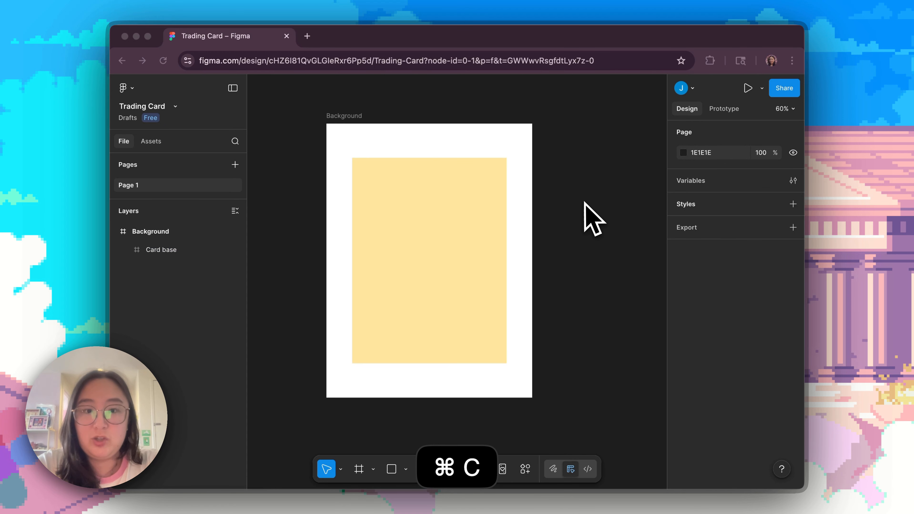
pyautogui.hscroll(-2, 585, 204)
pyautogui.click(316, 194)
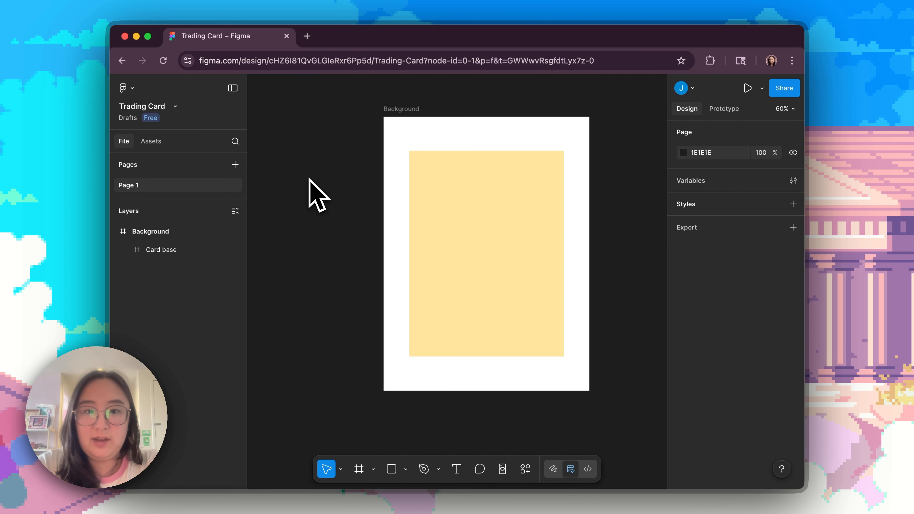
pyautogui.hscroll(-8, 345, 194)
pyautogui.press('super+v')
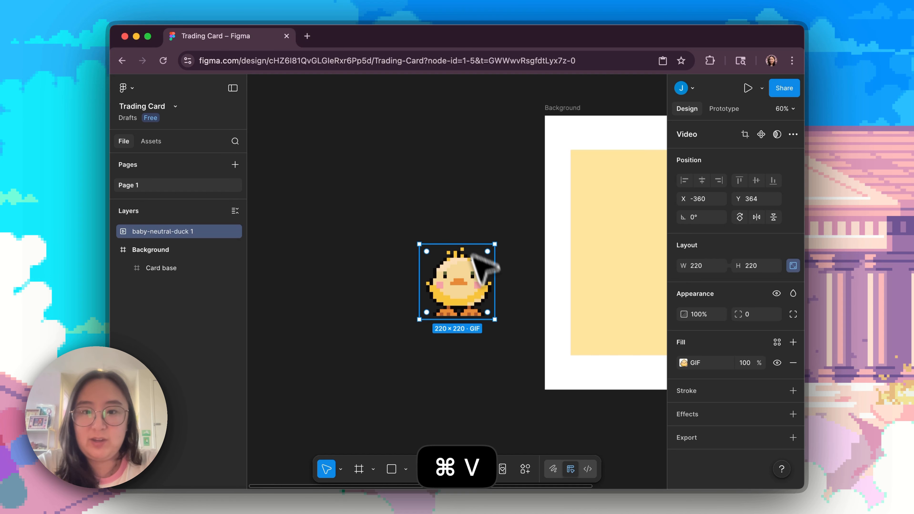
pyautogui.moveTo(462, 300); pyautogui.dragTo(447, 200)
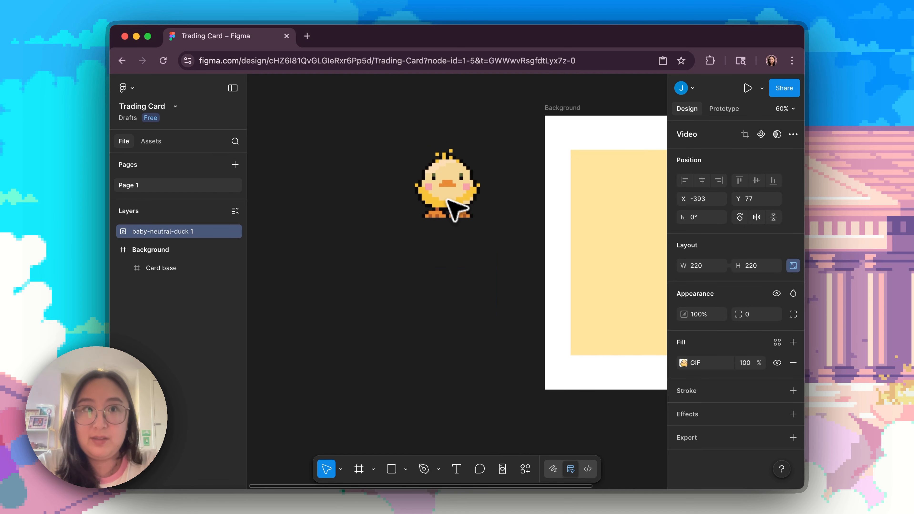
pyautogui.hscroll(6, 459, 265)
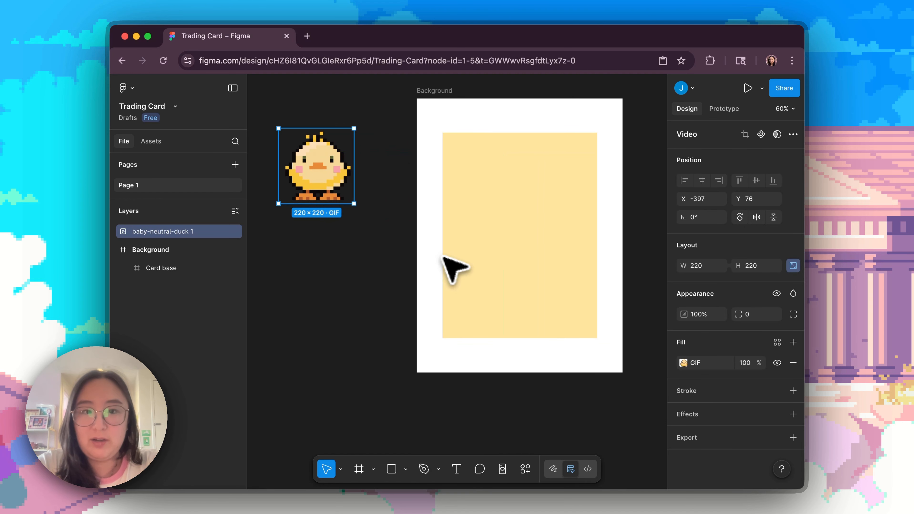
# Move the duck GIF slightly closer to the Background frame, to X -372
pyautogui.click(346, 236)
pyautogui.moveTo(315, 167)
pyautogui.mouseDown()
pyautogui.moveTo(340, 216)
pyautogui.moveTo(342, 187)
pyautogui.moveTo(317, 182)
pyautogui.moveTo(326, 164)
pyautogui.mouseUp()
pyautogui.click(344, 259)
pyautogui.scroll(1, 335, 178)
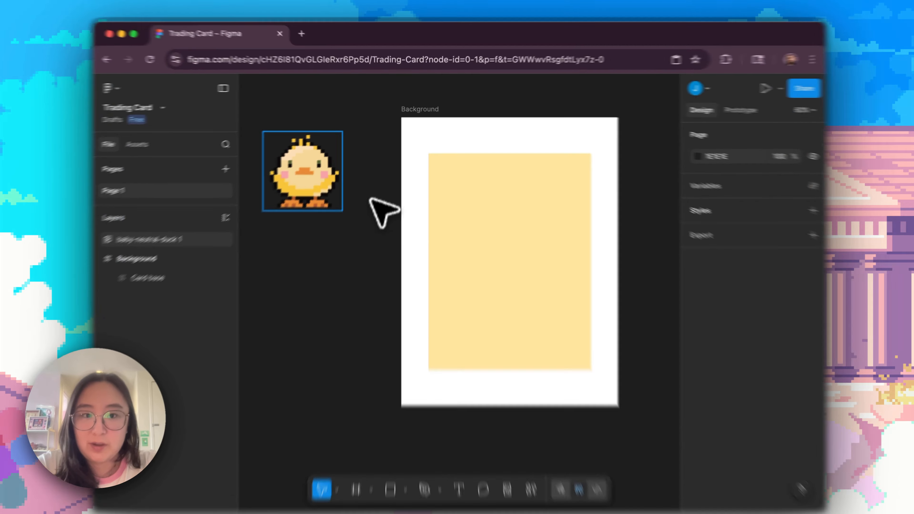
pyautogui.moveTo(316, 172)
pyautogui.mouseDown()
pyautogui.moveTo(345, 163)
pyautogui.moveTo(321, 167)
pyautogui.mouseUp()
pyautogui.moveTo(274, 211)
pyautogui.mouseDown()
pyautogui.moveTo(281, 211)
pyautogui.moveTo(267, 204)
pyautogui.mouseUp()
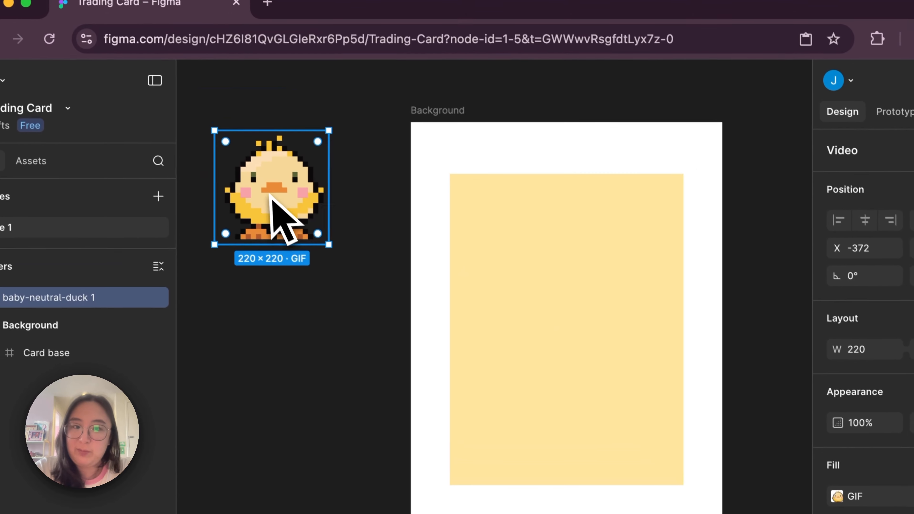
# Fill the Card base with yellow F8C53A sampled from the duck's body, and lighten it to FFD76B
pyautogui.click(587, 367)
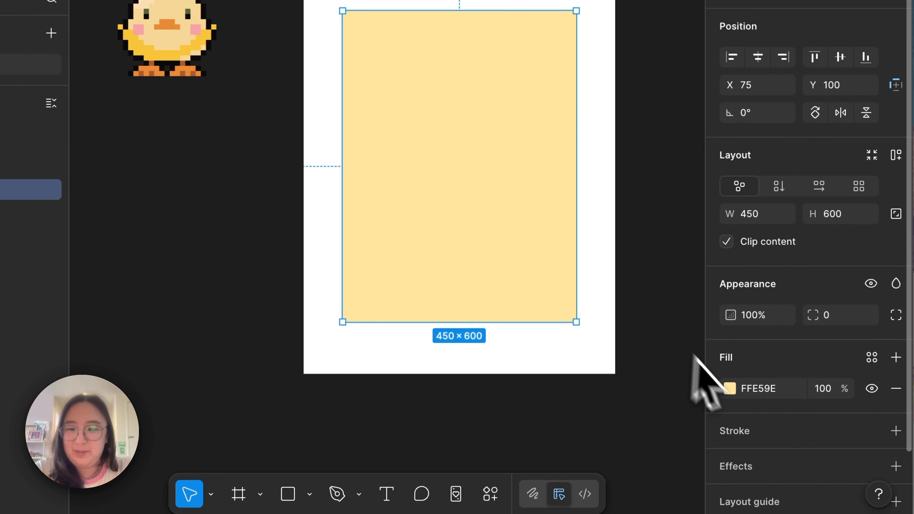
pyautogui.click(729, 389)
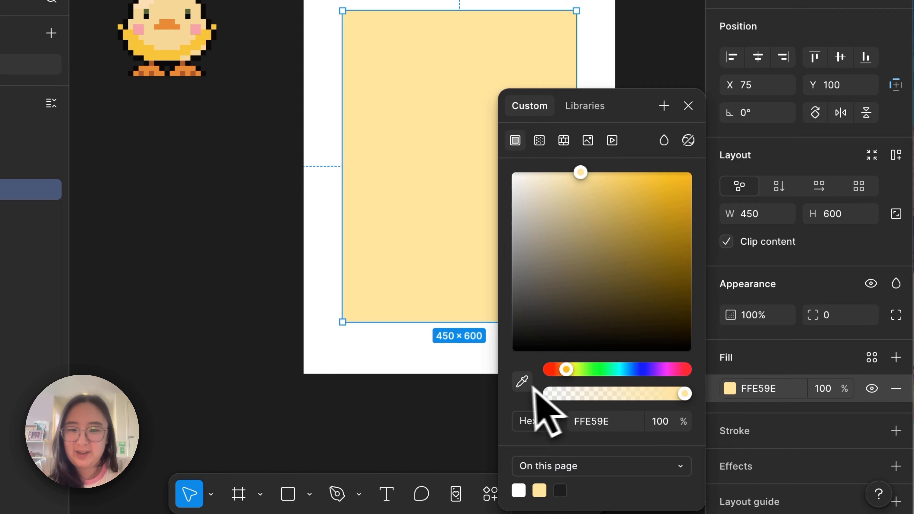
pyautogui.click(521, 382)
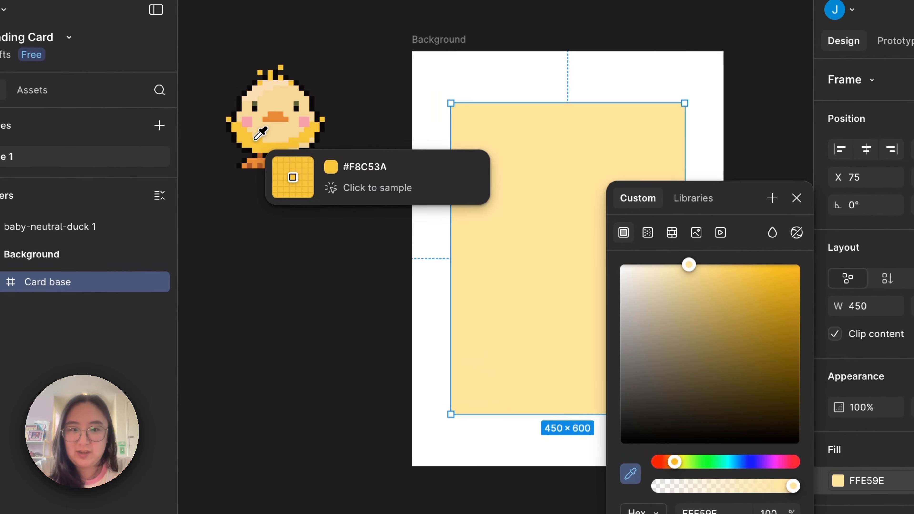
pyautogui.click(247, 134)
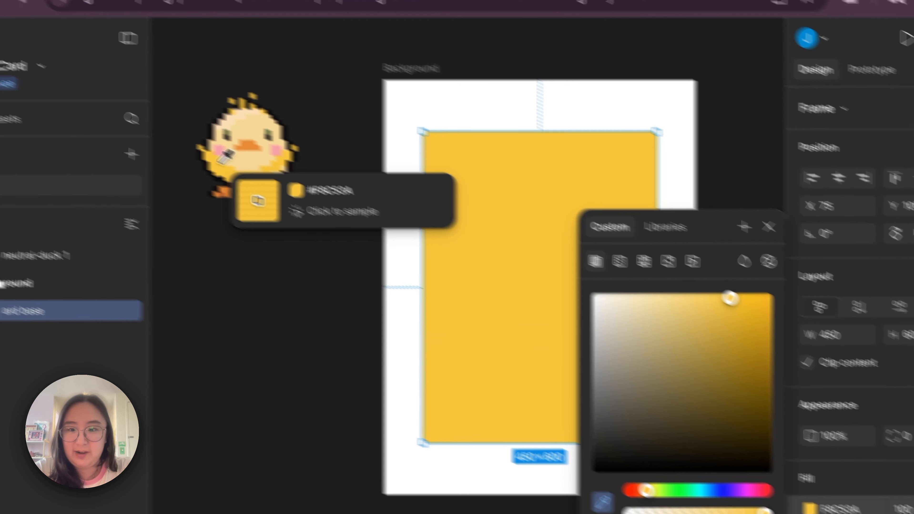
pyautogui.click(202, 38)
pyautogui.moveTo(655, 274); pyautogui.dragTo(621, 251)
pyautogui.click(156, 385)
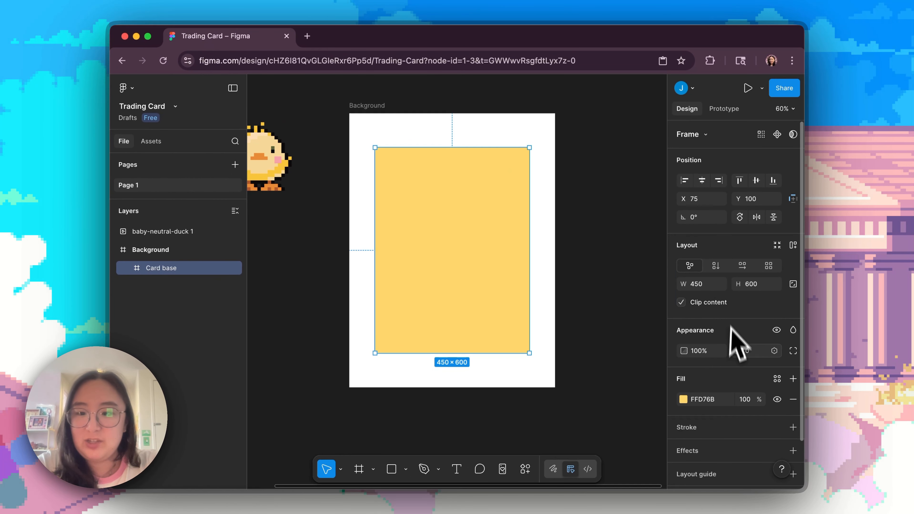
# Add a black 000000 stroke to the Card base frame and keep the frame selected
pyautogui.scroll(-1, 885, 382)
pyautogui.scroll(-1, 733, 352)
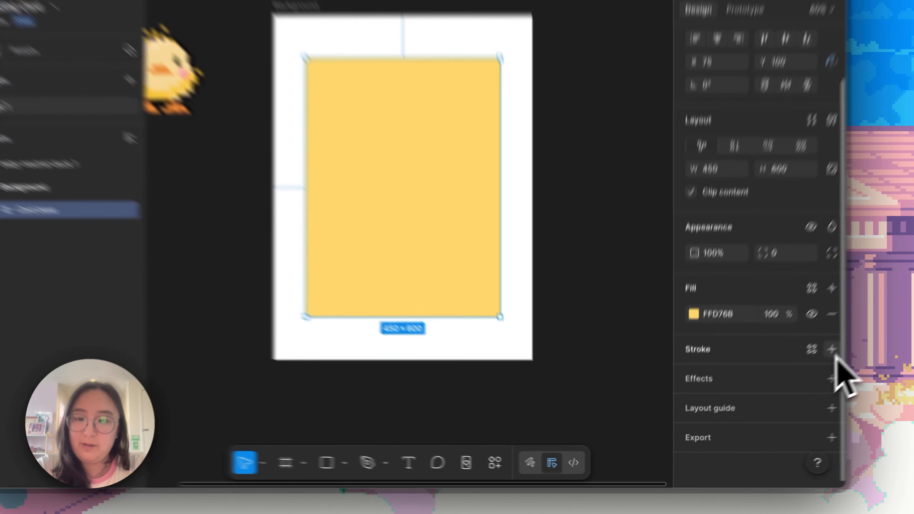
pyautogui.click(793, 378)
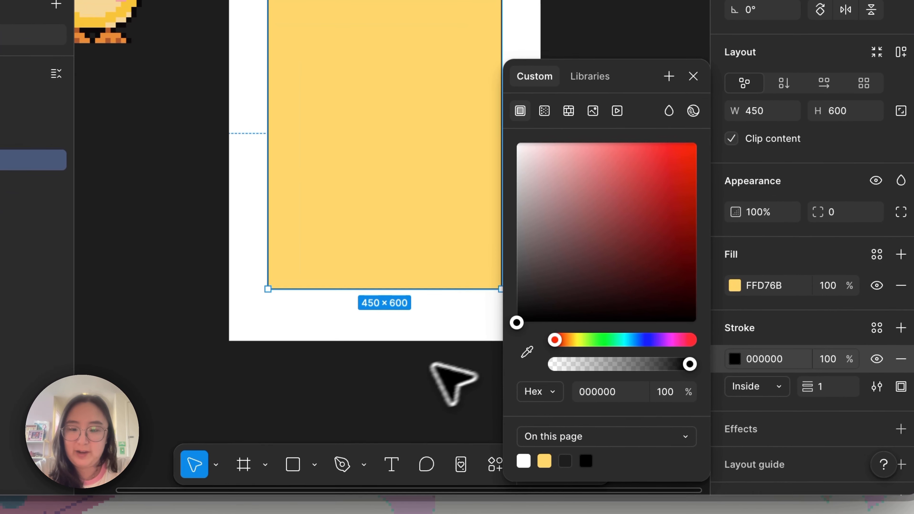
pyautogui.click(394, 384)
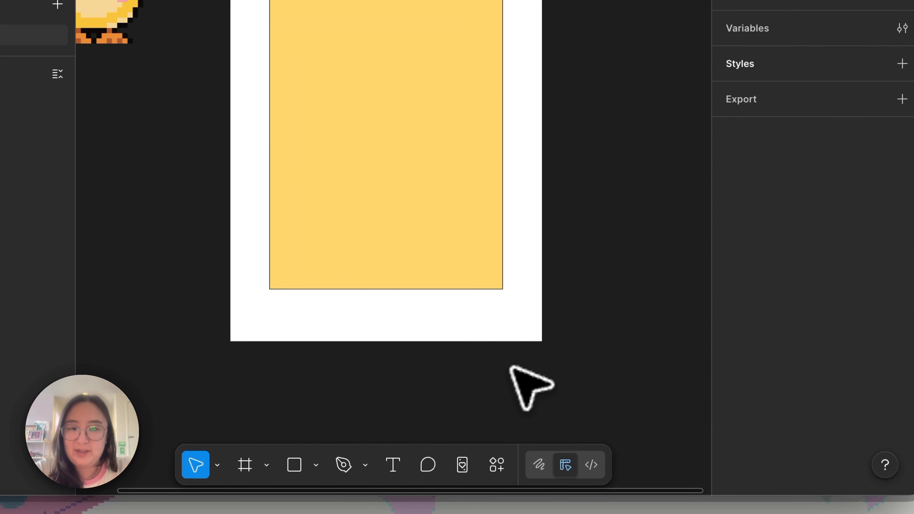
pyautogui.click(490, 275)
pyautogui.scroll(-3, 814, 364)
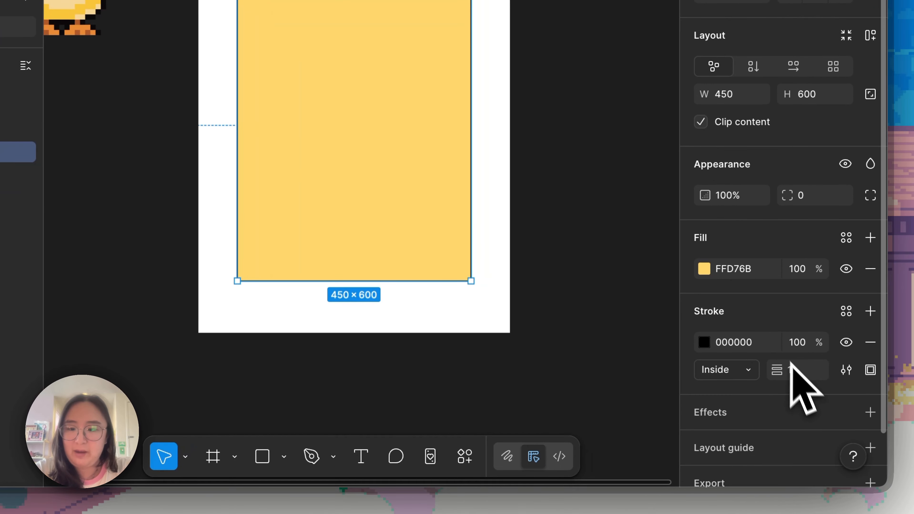
# Thicken the Card base's stroke to 34, keeping its position set to Inside
pyautogui.press('Up')
pyautogui.press('Up')
pyautogui.press('Up')
pyautogui.press('Up')
pyautogui.press('Up')
pyautogui.press('Up')
pyautogui.press('Up')
pyautogui.press('Up')
pyautogui.press('Up')
pyautogui.press('Up')
pyautogui.press('Up')
pyautogui.press('Up')
pyautogui.press('Up')
pyautogui.press('Up')
pyautogui.press('Up')
pyautogui.press('Up')
pyautogui.press('Up')
pyautogui.press('Up')
pyautogui.press('Up')
pyautogui.press('Up')
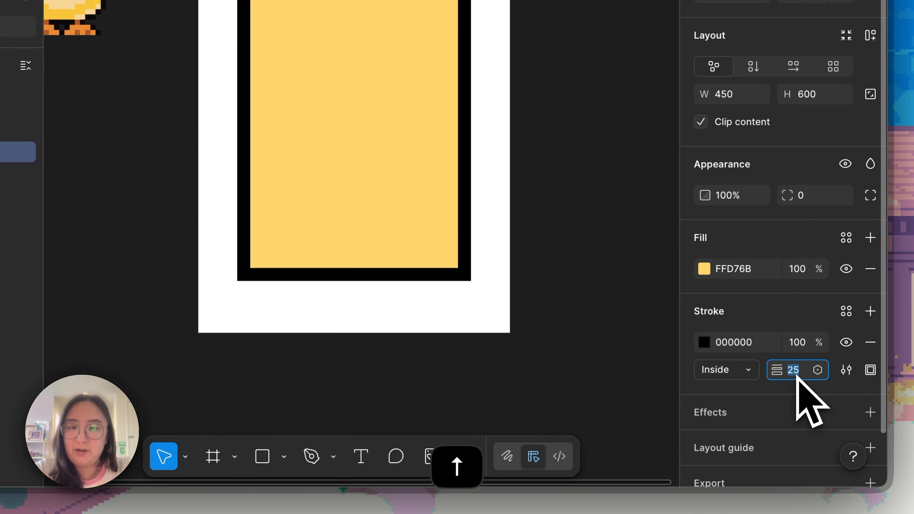
pyautogui.click(724, 371)
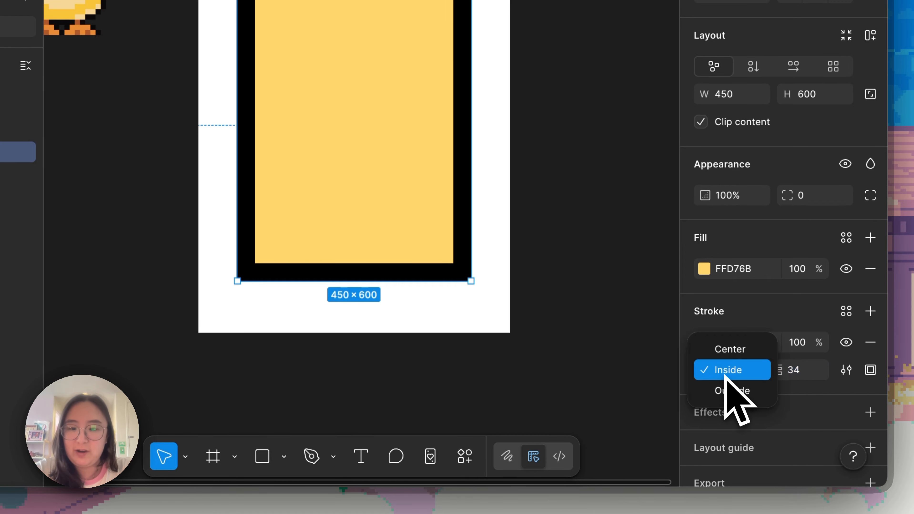
pyautogui.click(731, 371)
# Try a thinner stroke of 25 on the Card base, and return the stroke weight to 34
pyautogui.press('Down')
pyautogui.press('Down')
pyautogui.press('Down')
pyautogui.press('Down')
pyautogui.press('Down')
pyautogui.press('Down')
pyautogui.press('Down')
pyautogui.press('Down')
pyautogui.press('Down')
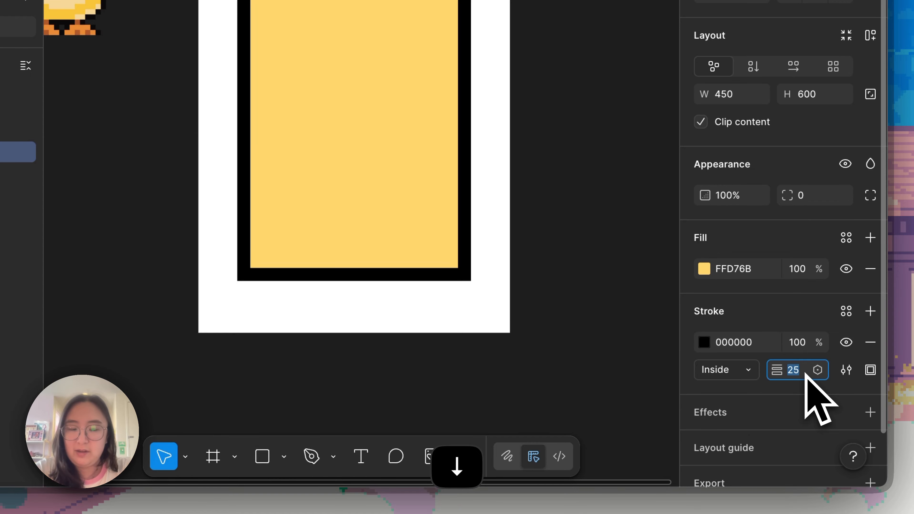
pyautogui.press('Up')
pyautogui.press('Up')
pyautogui.press('Up')
pyautogui.press('Up')
pyautogui.press('Up')
pyautogui.press('Up')
pyautogui.press('Up')
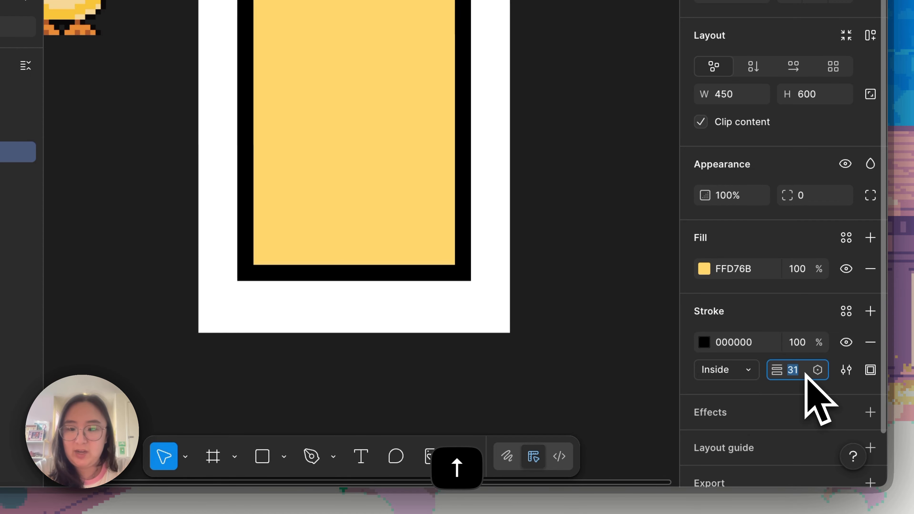
# Set the Card base's stroke position to Outside, keeping the frame selected
pyautogui.click(734, 371)
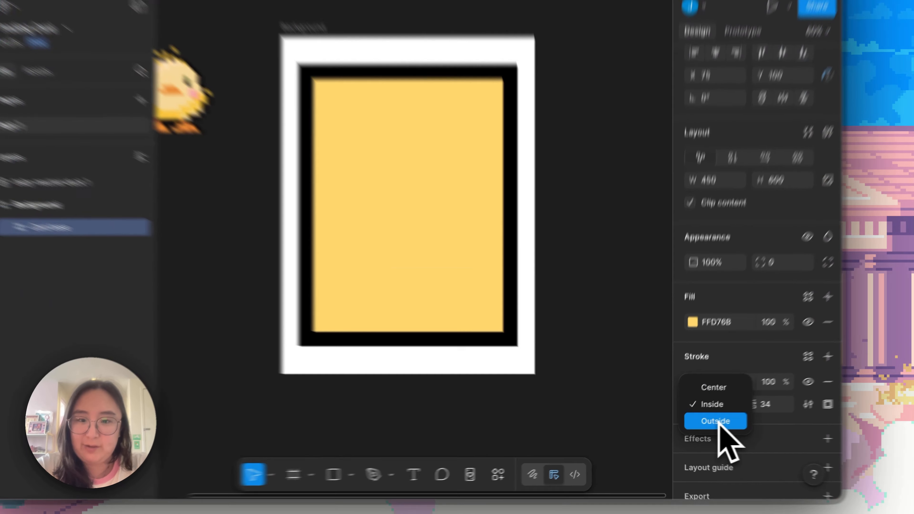
pyautogui.click(703, 426)
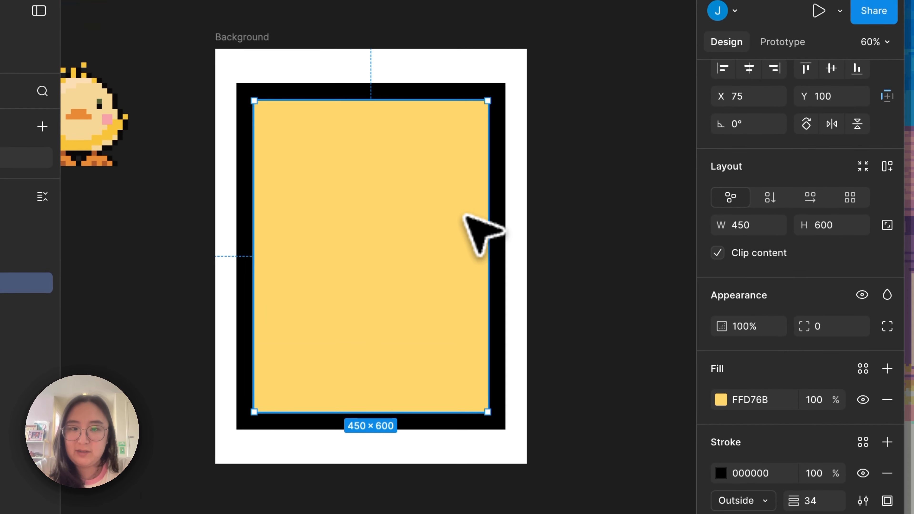
pyautogui.moveTo(448, 115); pyautogui.dragTo(447, 115)
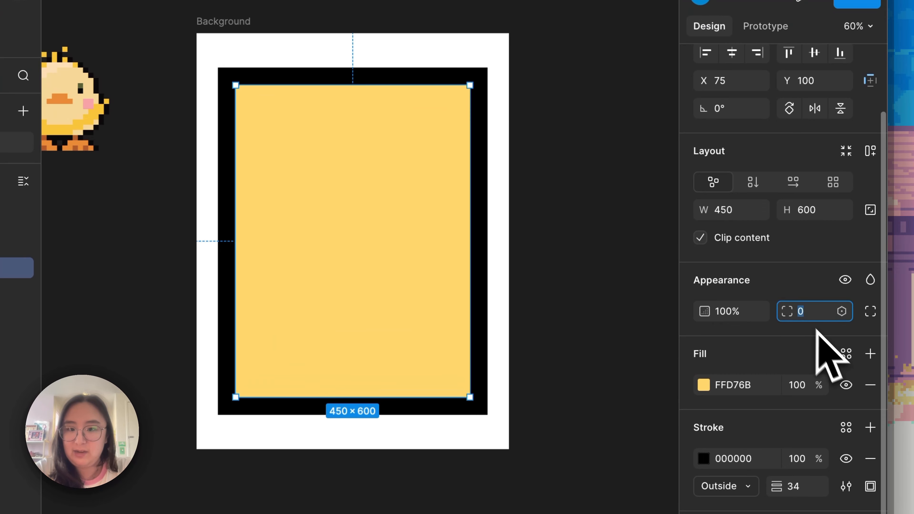
# Round the Card base's corners with a corner radius of 24
pyautogui.write('1')
pyautogui.press('Return')
pyautogui.click(806, 311)
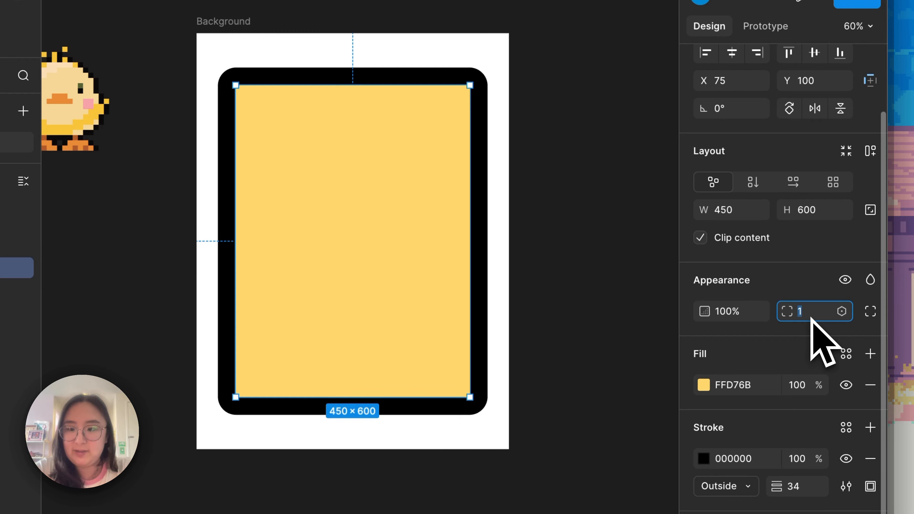
pyautogui.press('Up')
pyautogui.press('Up')
pyautogui.press('Up')
pyautogui.press('Up')
pyautogui.press('Up')
pyautogui.press('Up')
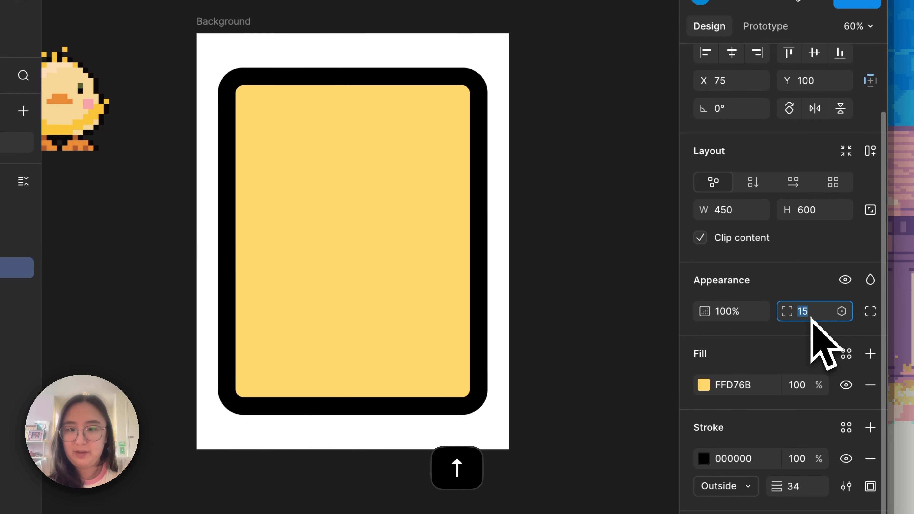
pyautogui.press('Up')
pyautogui.press('Up')
pyautogui.press('Up')
pyautogui.press('Up')
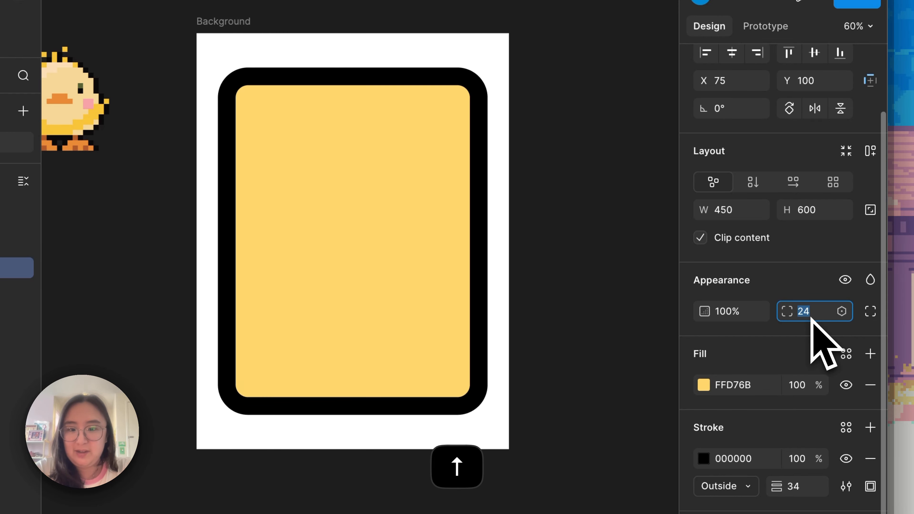
# Recolour the Card base's stroke by sampling its yellow fill, lighten it to FFE9AD, and deselect the frame
pyautogui.click(703, 459)
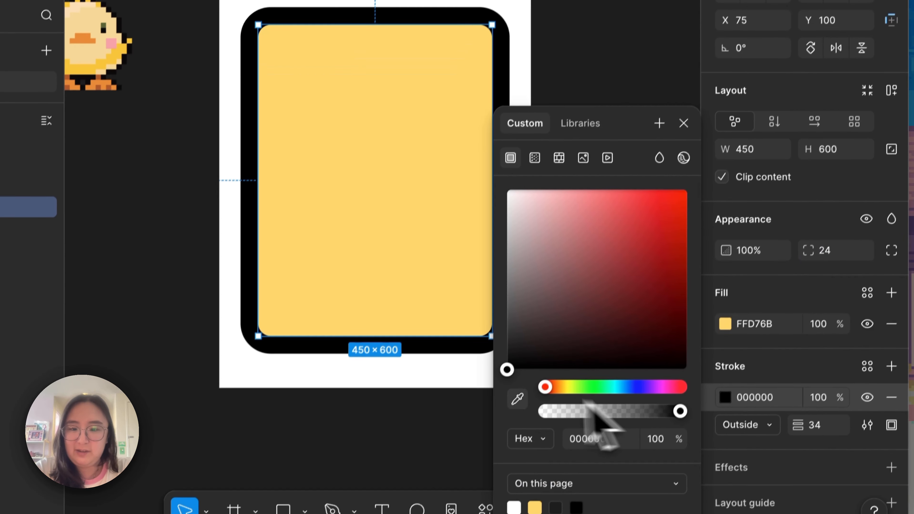
pyautogui.click(517, 398)
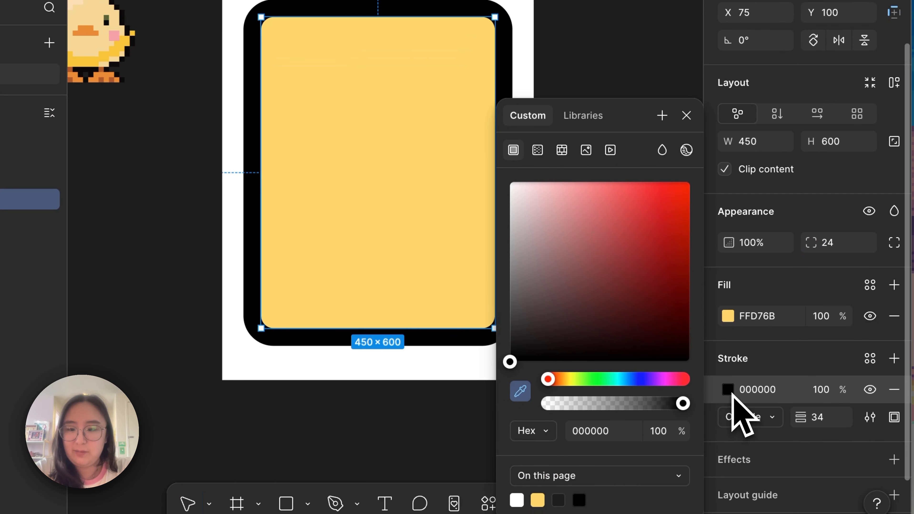
pyautogui.click(729, 393)
pyautogui.click(730, 396)
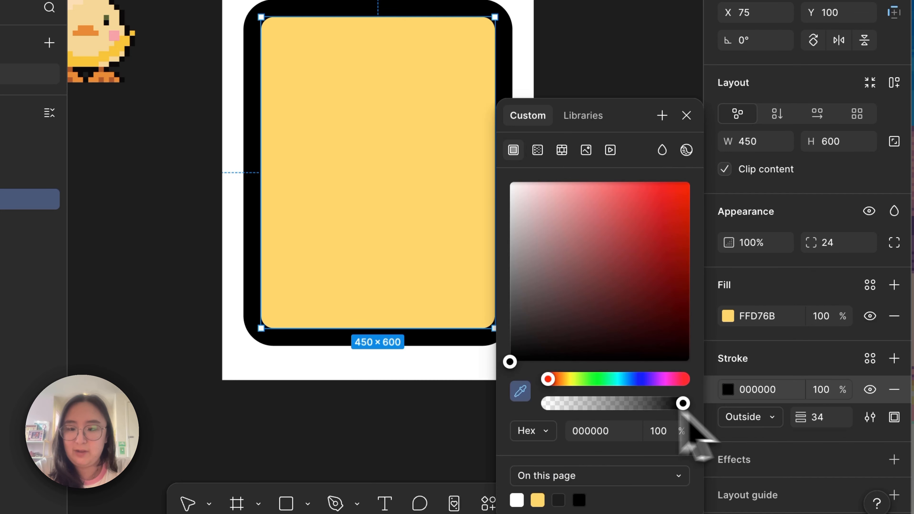
pyautogui.click(417, 213)
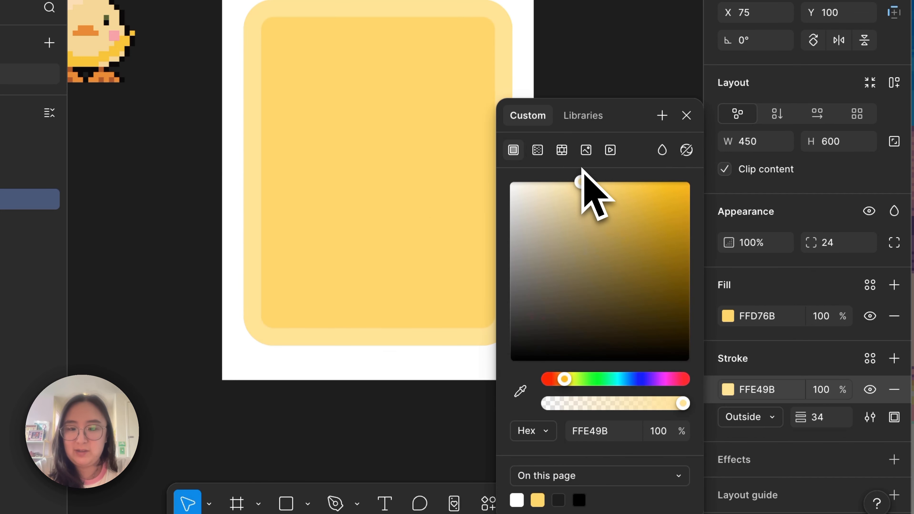
pyautogui.moveTo(578, 164); pyautogui.dragTo(571, 160)
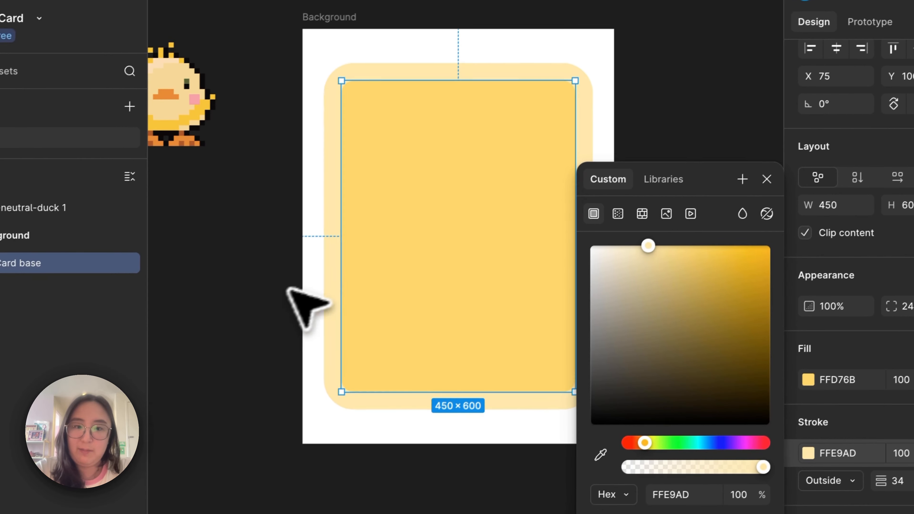
pyautogui.click(263, 305)
pyautogui.scroll(-1, 517, 237)
pyautogui.hscroll(-2, 517, 237)
pyautogui.scroll(1, 518, 236)
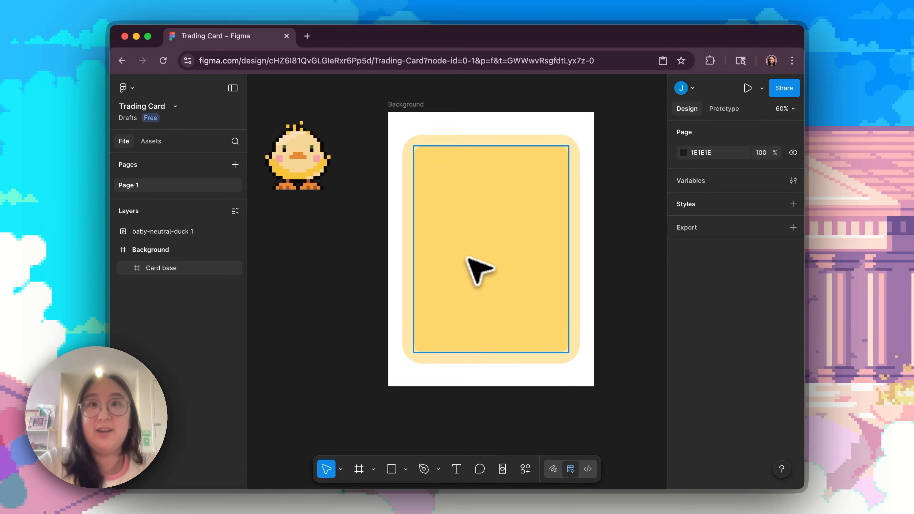
pyautogui.click(587, 323)
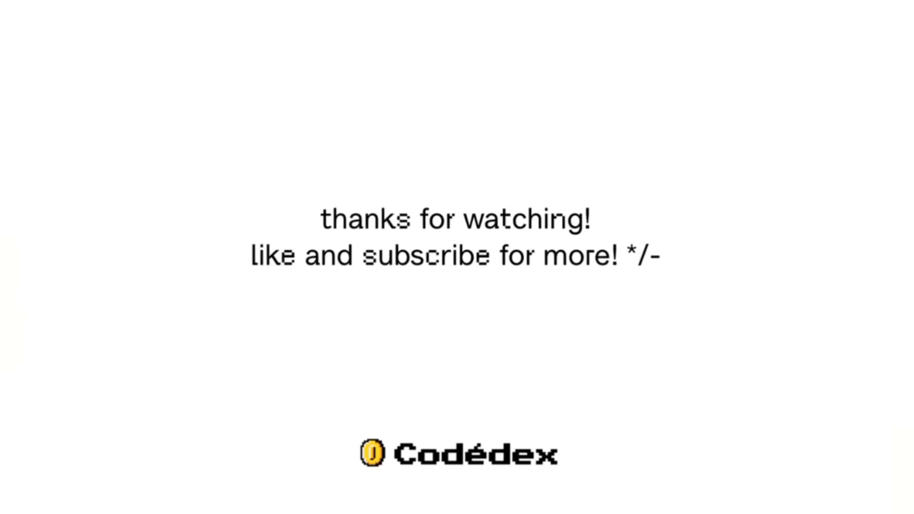